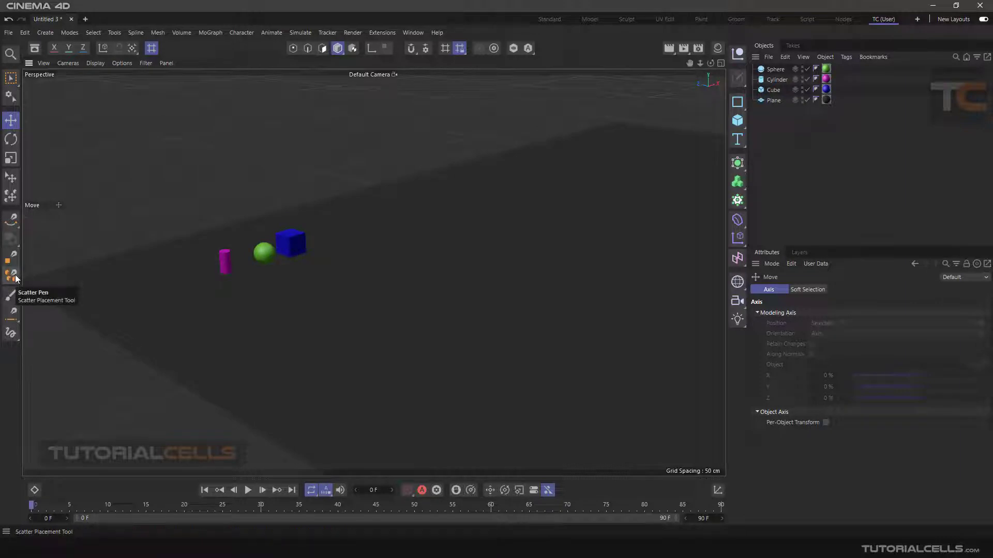
{"action": "left_click", "coordinate": [16, 279]}
{"action": "mouse_move", "coordinate": [450, 196]}
{"action": "left_mouse_down"}
{"action": "mouse_move", "coordinate": [559, 274]}
{"action": "mouse_move", "coordinate": [534, 229]}
{"action": "left_mouse_up"}
{"action": "key", "text": "ctrl+z"}
{"action": "scroll", "coordinate": [516, 268], "scroll_direction": "down", "scroll_amount": 4}
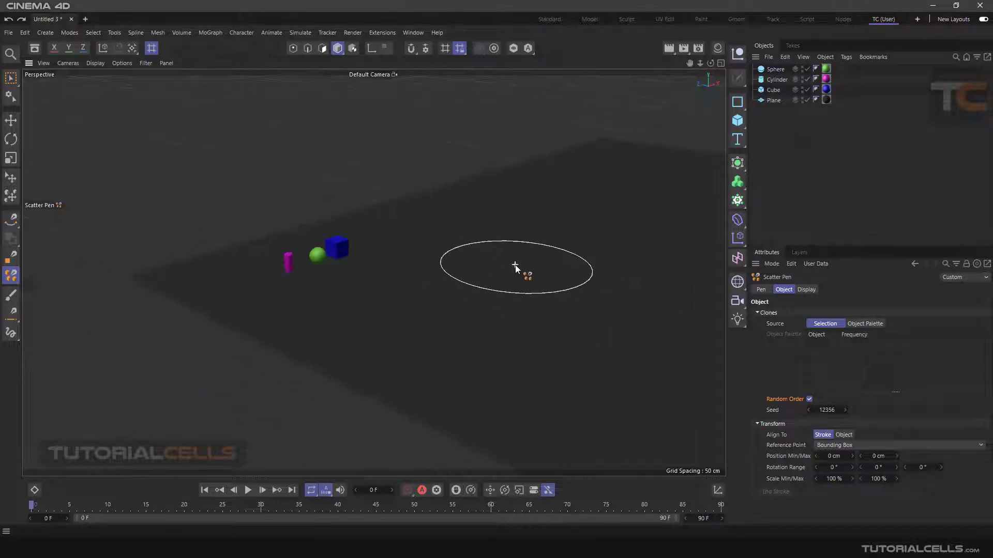
{"action": "scroll", "coordinate": [544, 278], "scroll_direction": "down", "scroll_amount": 3}
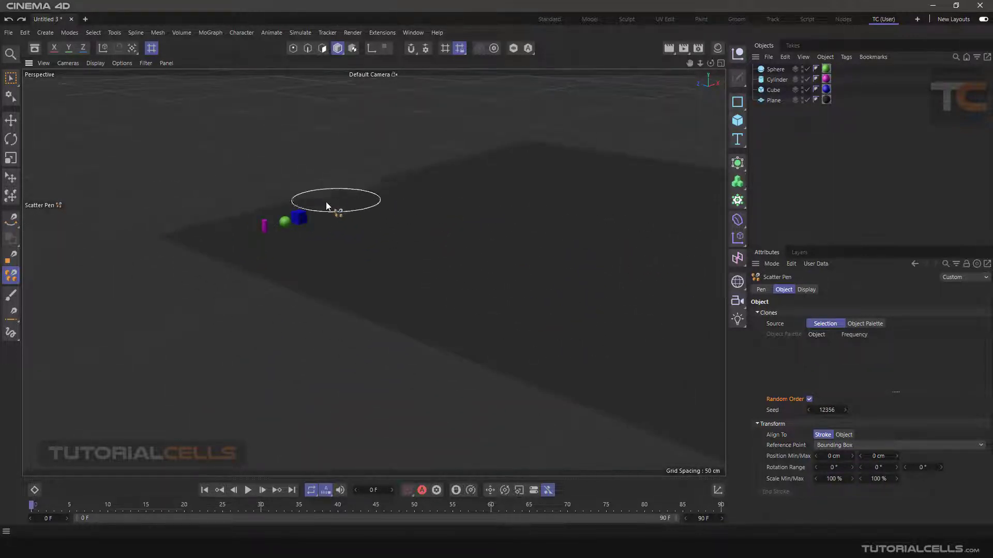
Examine the cube, cylinder, sphere and plane by selecting each one with the Move tool, and clear the selection.
{"action": "left_click", "coordinate": [11, 120]}
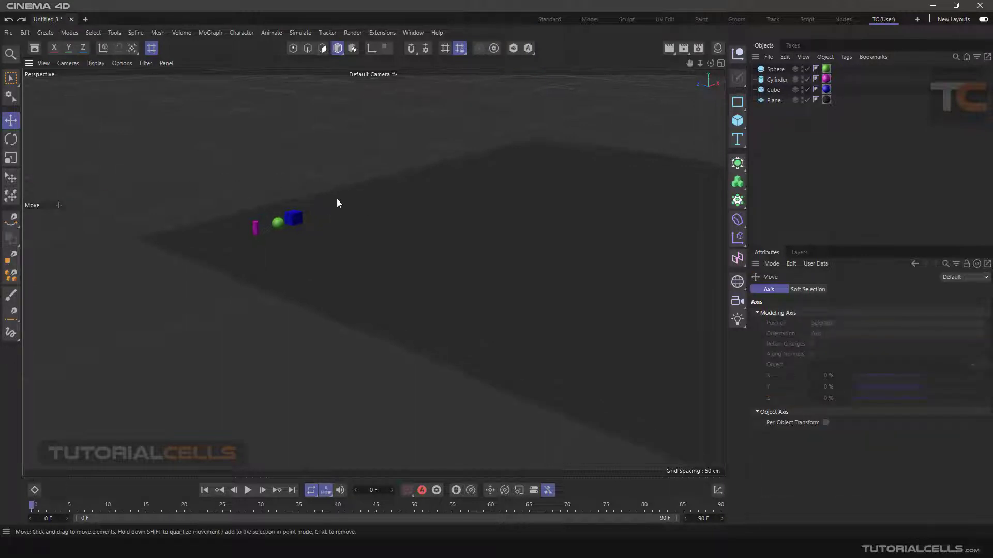
{"action": "scroll", "coordinate": [321, 214], "scroll_direction": "up", "scroll_amount": 2}
{"action": "scroll", "coordinate": [295, 220], "scroll_direction": "up", "scroll_amount": 1}
{"action": "left_click", "coordinate": [287, 217]}
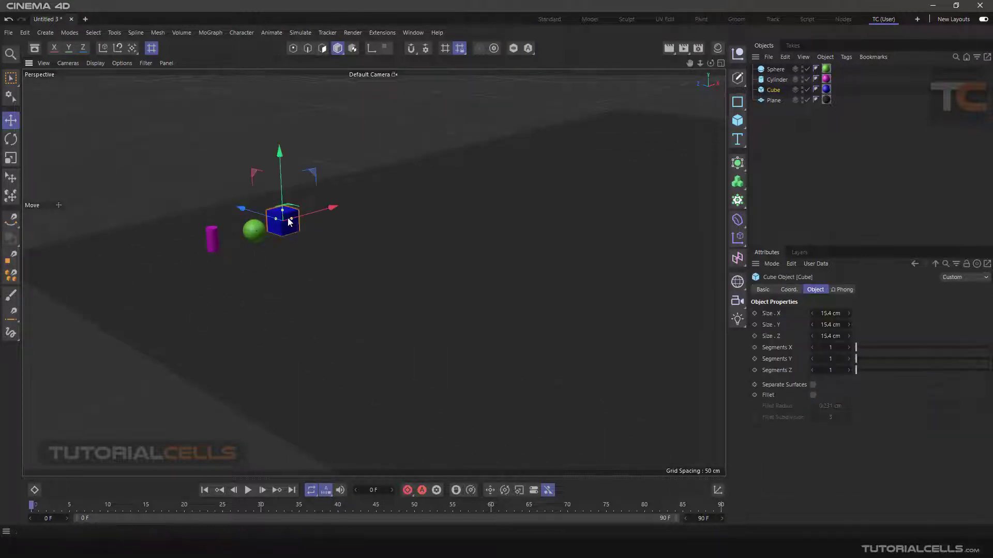
{"action": "left_click", "coordinate": [212, 241]}
{"action": "left_click", "coordinate": [249, 237]}
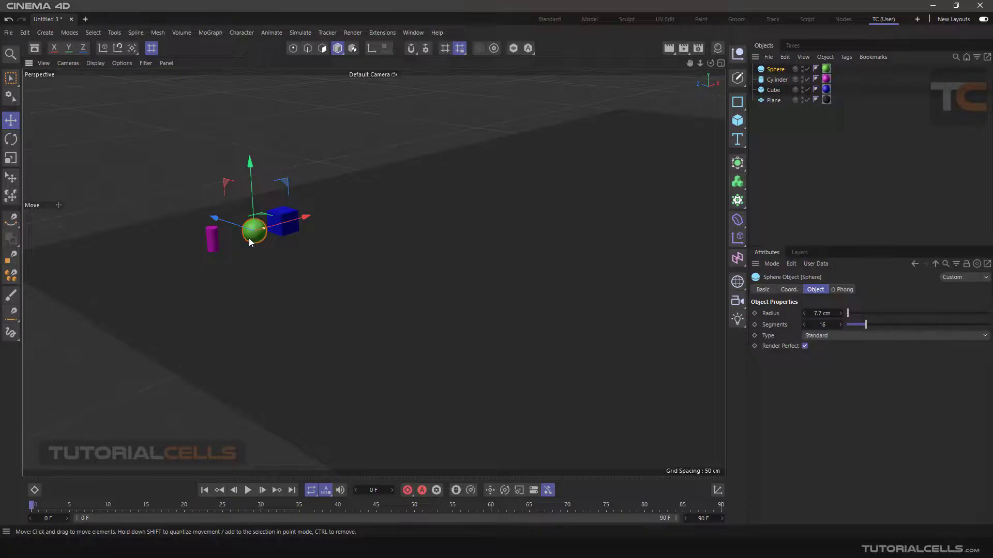
{"action": "left_click_drag", "start_coordinate": [249, 237], "coordinate": [266, 252], "text": "alt"}
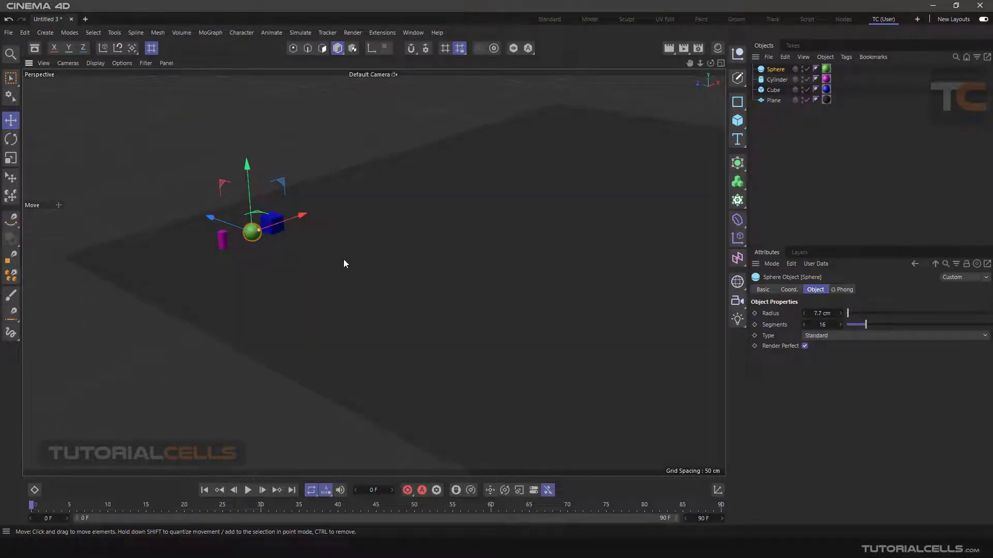
{"action": "scroll", "coordinate": [320, 242], "scroll_direction": "down", "scroll_amount": 3}
{"action": "left_click", "coordinate": [380, 225]}
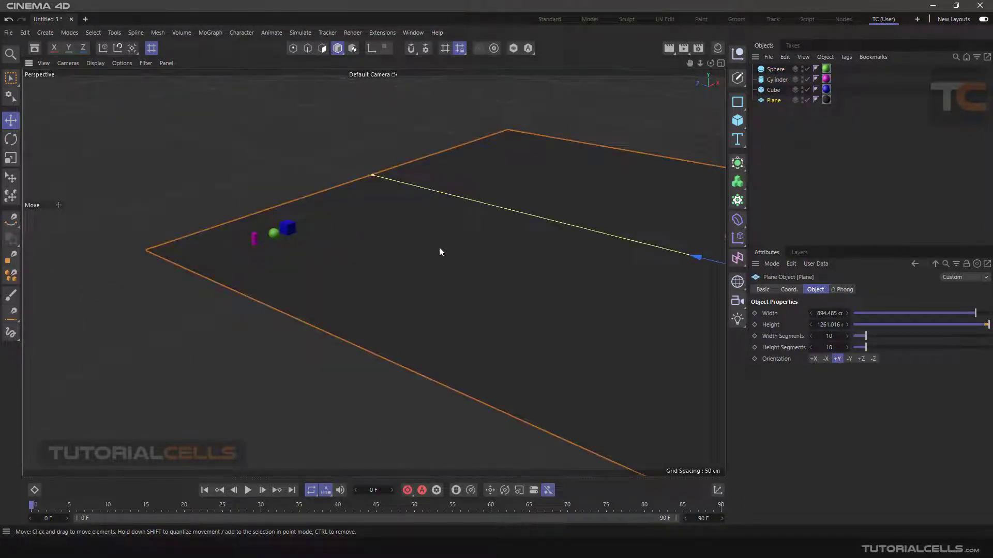
{"action": "left_click", "coordinate": [291, 176]}
{"action": "left_click_drag", "start_coordinate": [425, 237], "coordinate": [345, 250], "text": "alt"}
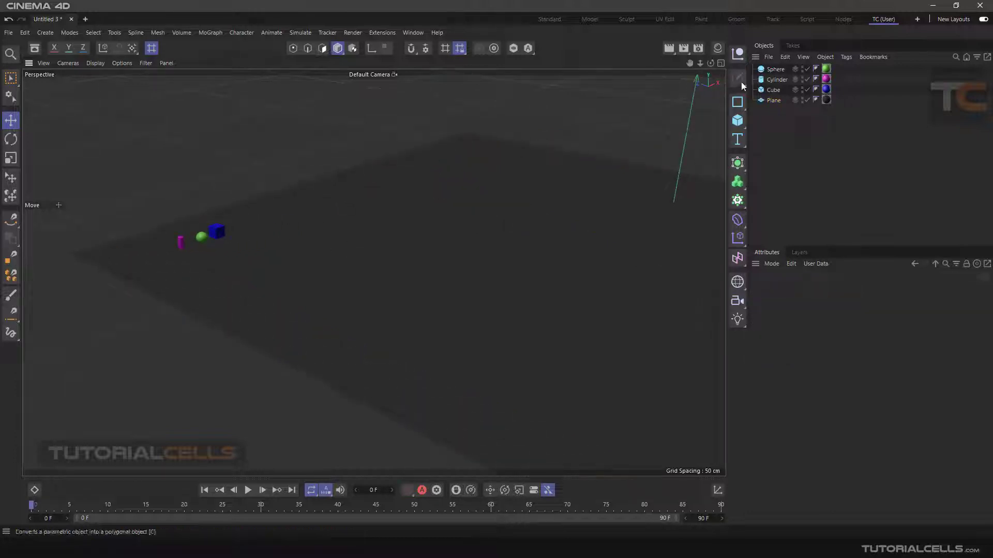
Review the Scatter Pen's pen and object settings, including the Object Palette option for the clone source.
{"action": "left_click", "coordinate": [10, 276]}
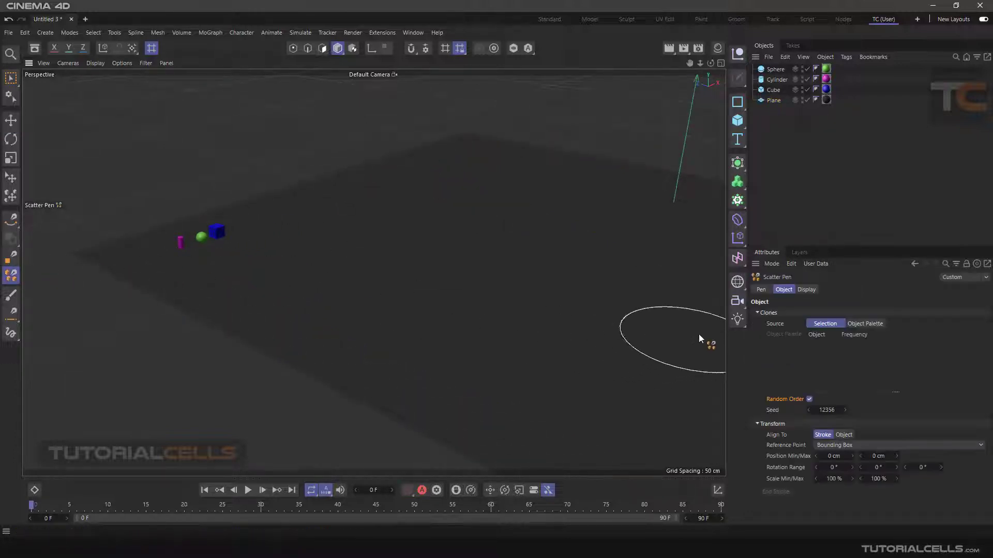
{"action": "left_click", "coordinate": [761, 290]}
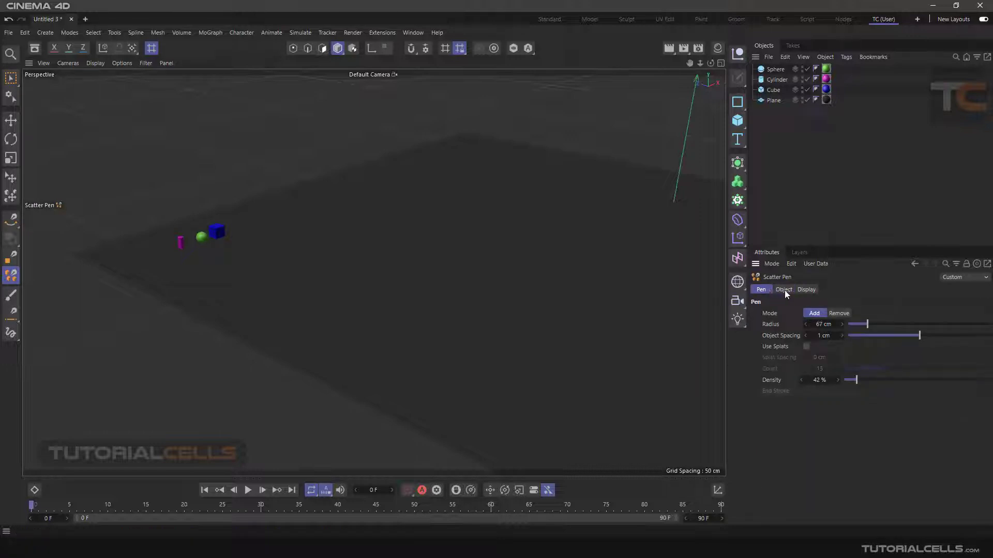
{"action": "left_click", "coordinate": [783, 289]}
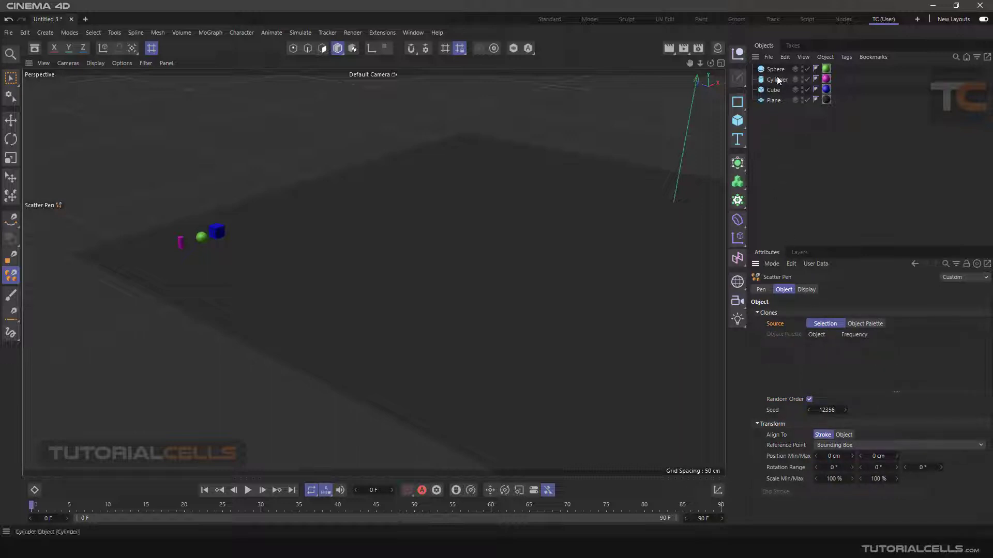
{"action": "left_click", "coordinate": [852, 325]}
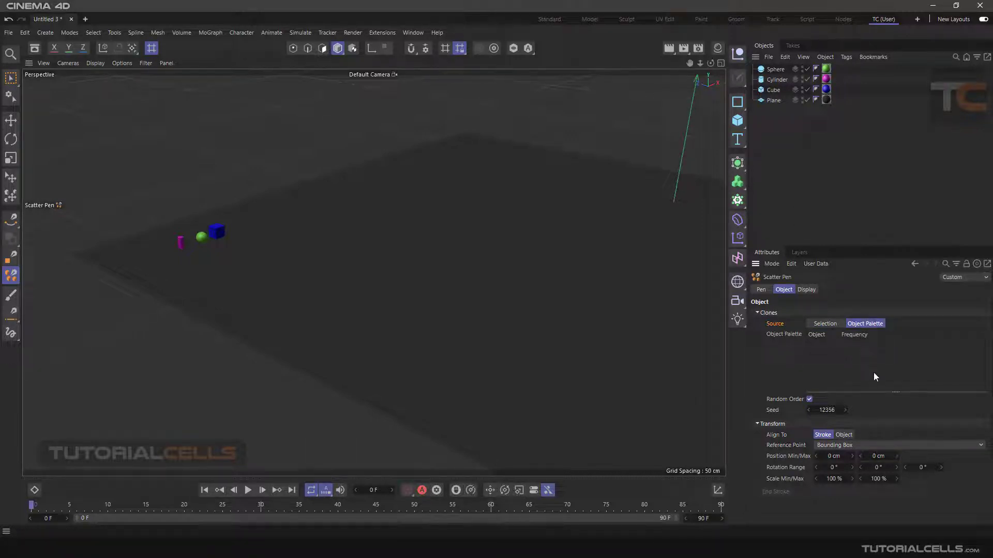
Set the clone source to Selection and try a scatter stroke on the plane with no objects selected.
{"action": "left_click", "coordinate": [814, 325]}
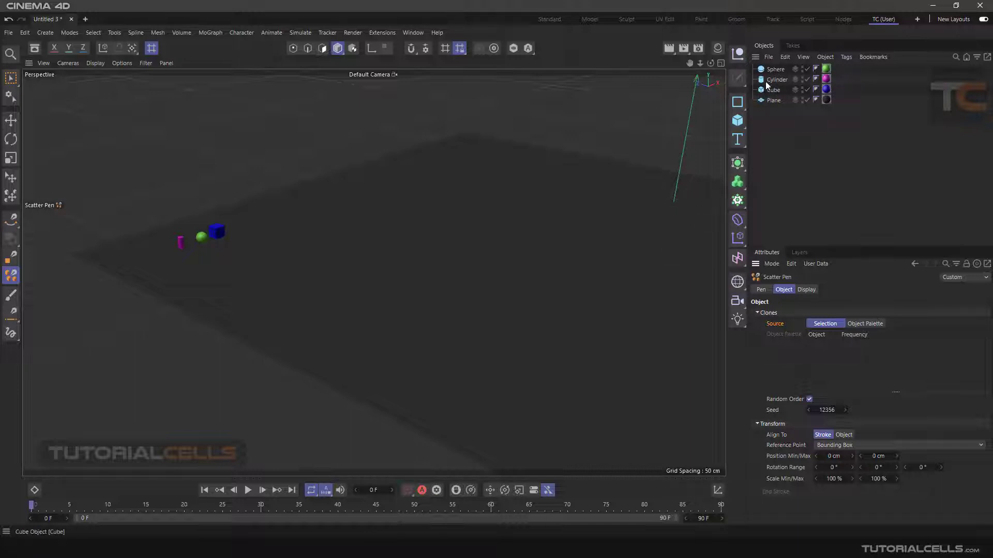
{"action": "mouse_move", "coordinate": [471, 188]}
{"action": "left_mouse_down"}
{"action": "mouse_move", "coordinate": [525, 186]}
{"action": "mouse_move", "coordinate": [532, 210]}
{"action": "mouse_move", "coordinate": [488, 312]}
{"action": "mouse_move", "coordinate": [386, 282]}
{"action": "left_mouse_up"}
{"action": "key", "text": "ctrl+z"}
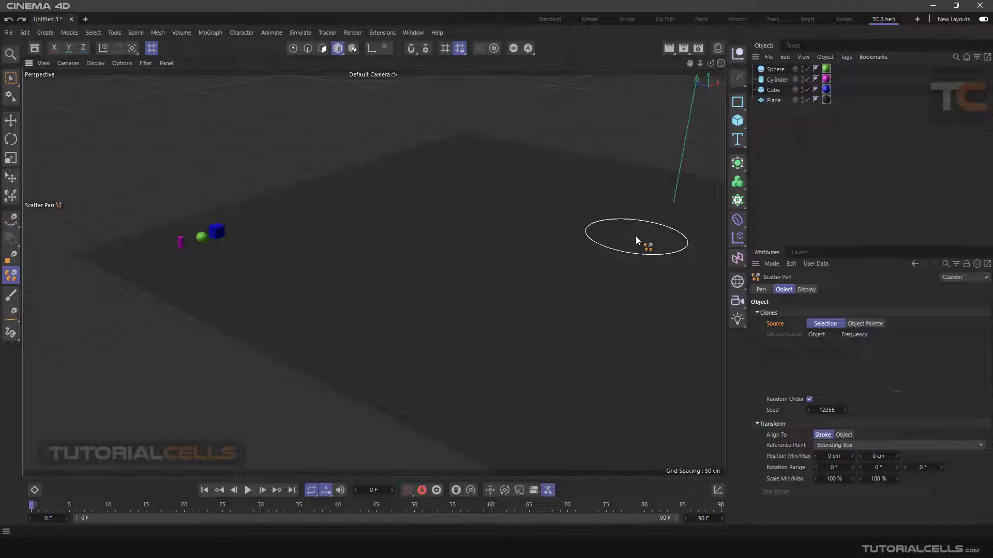
Scatter the sphere, cylinder and cube across the plane with a long, winding Scatter Pen stroke.
{"action": "left_click", "coordinate": [775, 68]}
{"action": "left_click", "coordinate": [770, 90], "text": "shift"}
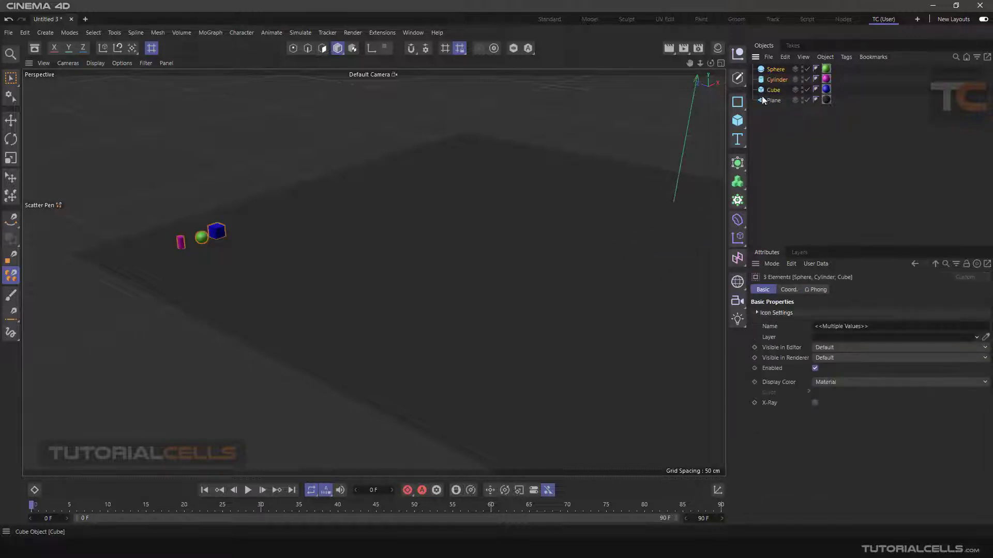
{"action": "left_click", "coordinate": [10, 275]}
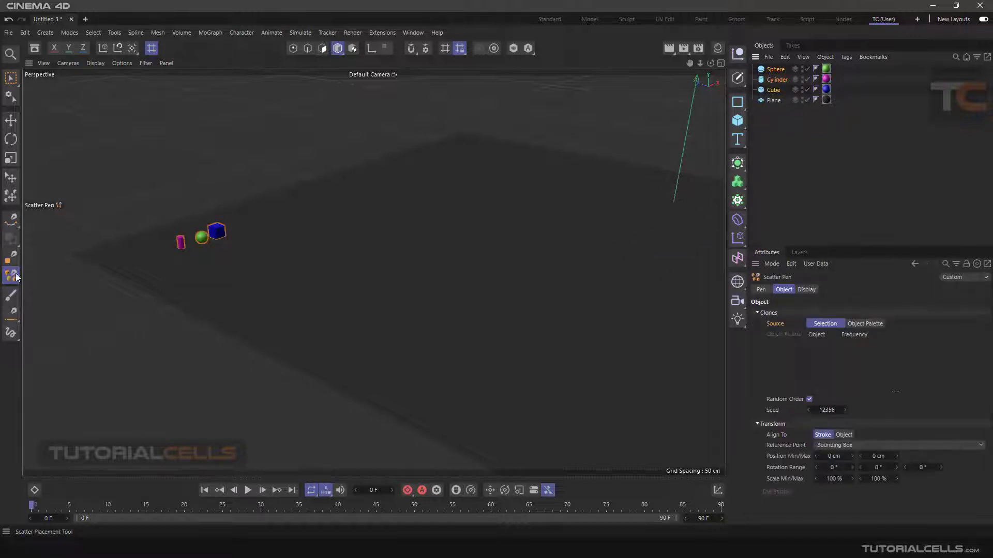
{"action": "mouse_move", "coordinate": [292, 202]}
{"action": "left_mouse_down"}
{"action": "mouse_move", "coordinate": [393, 219]}
{"action": "mouse_move", "coordinate": [524, 374]}
{"action": "mouse_move", "coordinate": [499, 282]}
{"action": "mouse_move", "coordinate": [716, 233]}
{"action": "left_mouse_up"}
Enable Use Splats for the scatter stroke and set the pen radius to 54 cm and object spacing to -10 cm.
{"action": "left_click", "coordinate": [761, 290]}
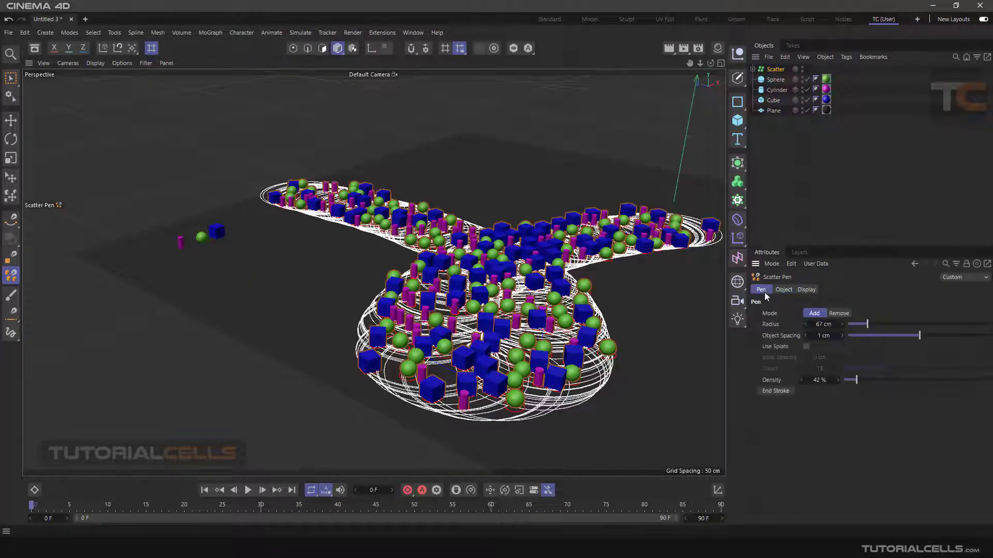
{"action": "left_click", "coordinate": [806, 346]}
{"action": "scroll", "coordinate": [326, 211], "scroll_direction": "up", "scroll_amount": 5}
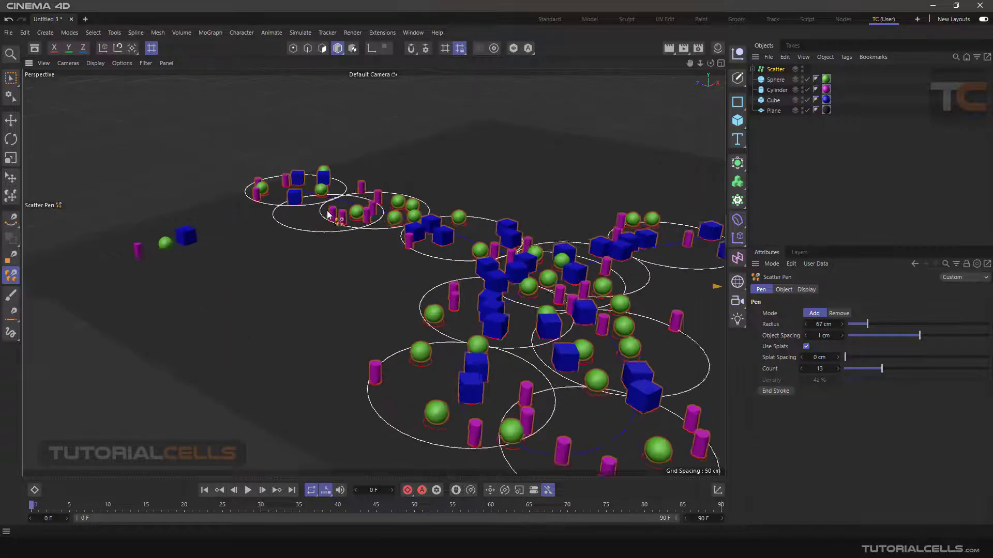
{"action": "middle_click_drag", "start_coordinate": [350, 226], "coordinate": [420, 253], "text": "alt"}
{"action": "scroll", "coordinate": [395, 227], "scroll_direction": "up", "scroll_amount": 3}
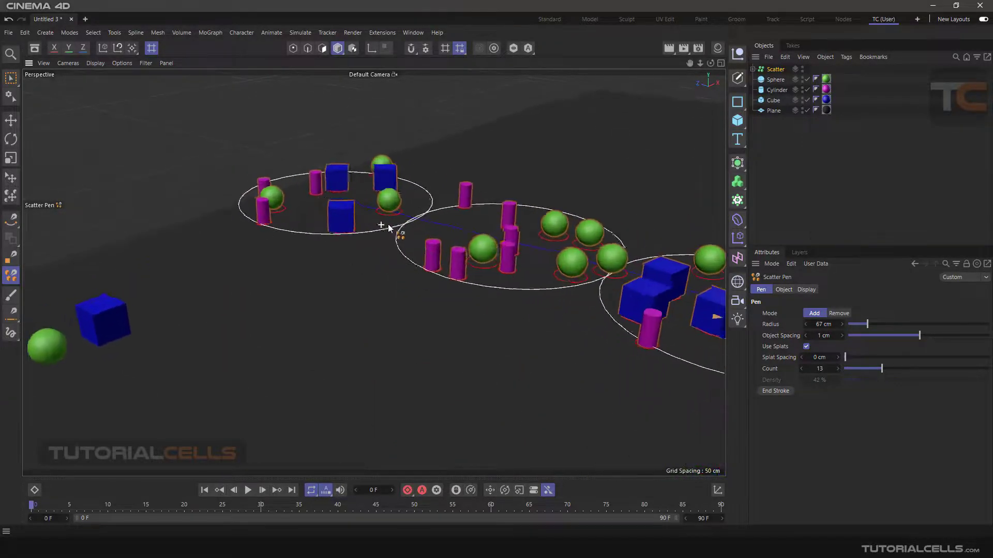
{"action": "left_click_drag", "start_coordinate": [386, 225], "coordinate": [393, 221], "text": "alt"}
{"action": "mouse_move", "coordinate": [867, 323]}
{"action": "left_mouse_down"}
{"action": "mouse_move", "coordinate": [880, 324]}
{"action": "mouse_move", "coordinate": [859, 321]}
{"action": "mouse_move", "coordinate": [912, 335]}
{"action": "left_mouse_up"}
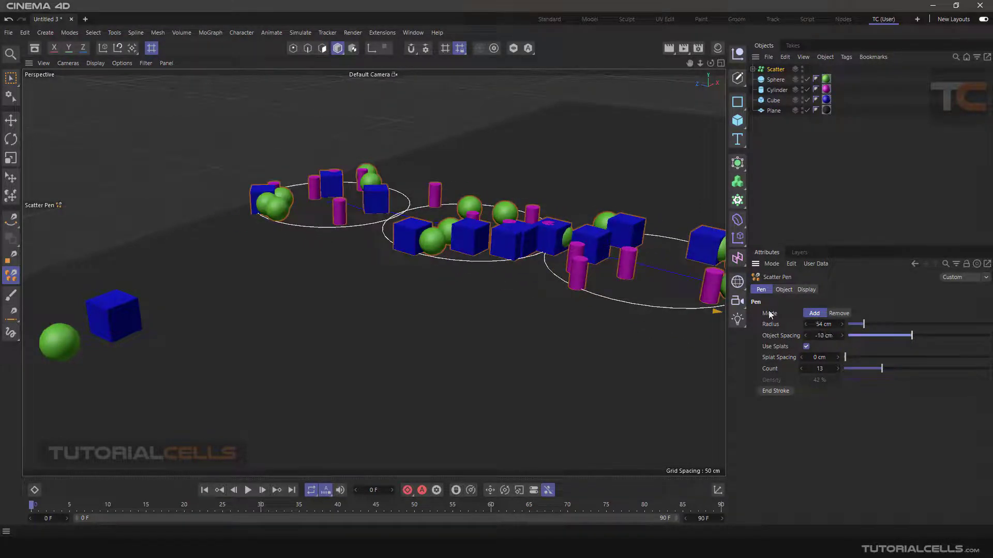
Paint another splat stroke in Add mode on the plane beside the existing scattered objects.
{"action": "scroll", "coordinate": [596, 291], "scroll_direction": "down", "scroll_amount": 8}
{"action": "middle_click_drag", "start_coordinate": [720, 302], "coordinate": [642, 279], "text": "alt"}
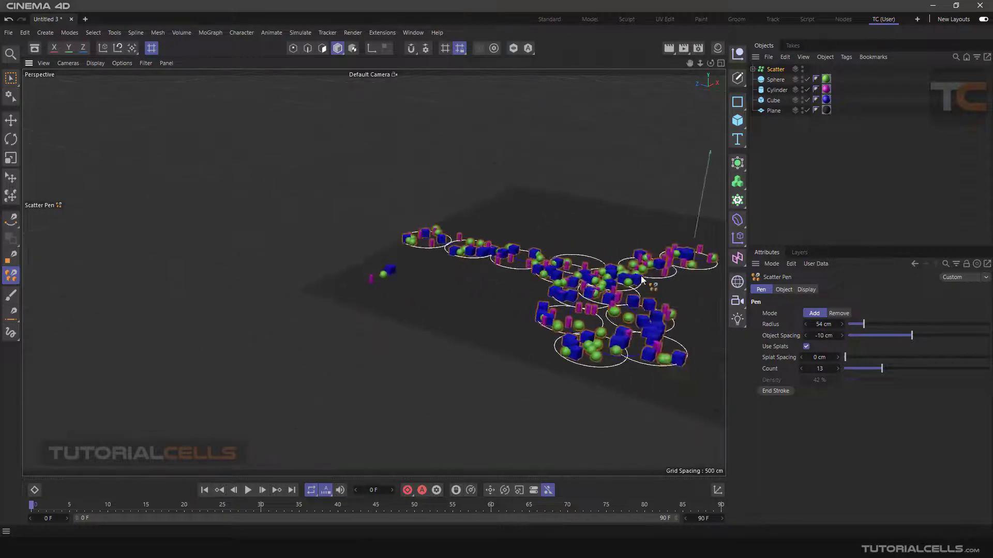
{"action": "left_click", "coordinate": [841, 313]}
{"action": "left_click", "coordinate": [820, 314]}
{"action": "mouse_move", "coordinate": [674, 282]}
{"action": "left_mouse_down"}
{"action": "mouse_move", "coordinate": [695, 338]}
{"action": "mouse_move", "coordinate": [678, 392]}
{"action": "left_mouse_up"}
Temporarily erase with the Scatter Pen to remove the clones along the upper part of the newest stroke.
{"action": "scroll", "coordinate": [681, 253], "scroll_direction": "up", "scroll_amount": 3}
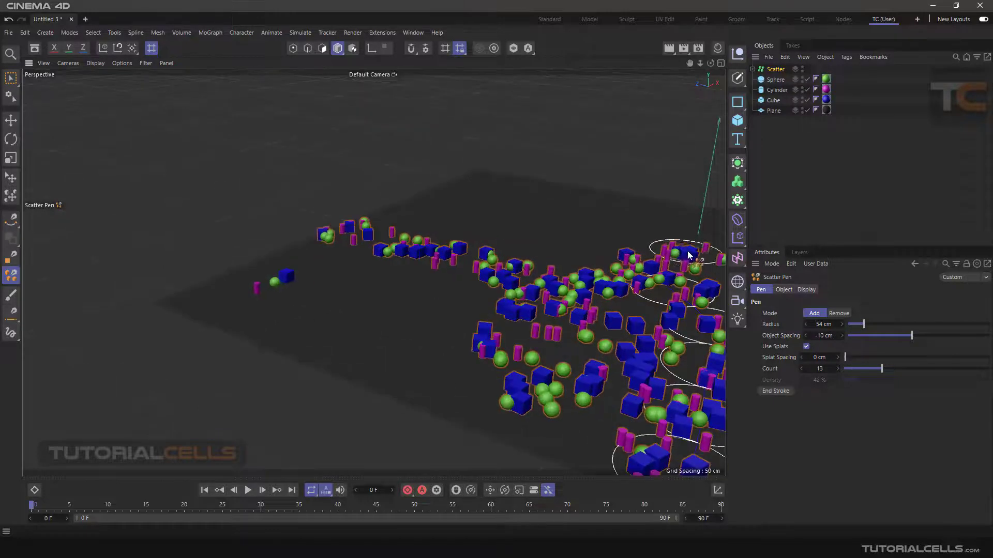
{"action": "scroll", "coordinate": [583, 293], "scroll_direction": "up", "scroll_amount": 2}
{"action": "middle_click_drag", "start_coordinate": [582, 293], "coordinate": [456, 236], "text": "alt"}
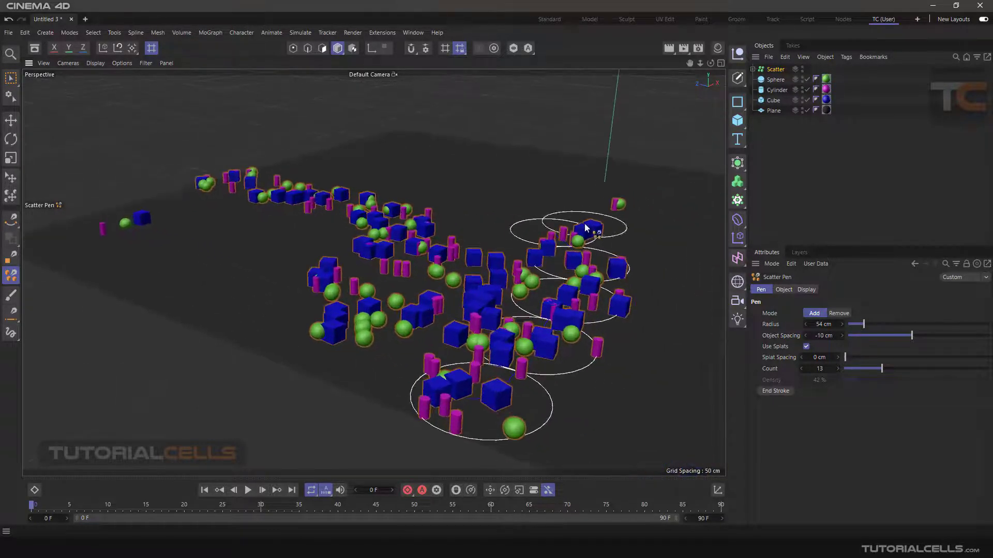
{"action": "mouse_move", "coordinate": [565, 217]}
{"action": "left_mouse_down", "text": "ctrl"}
{"action": "mouse_move", "coordinate": [584, 230]}
{"action": "mouse_move", "coordinate": [612, 297]}
{"action": "mouse_move", "coordinate": [543, 250]}
{"action": "mouse_move", "coordinate": [539, 287]}
{"action": "mouse_move", "coordinate": [614, 215]}
{"action": "mouse_move", "coordinate": [594, 284]}
{"action": "mouse_move", "coordinate": [551, 312]}
{"action": "left_mouse_up", "text": "ctrl"}
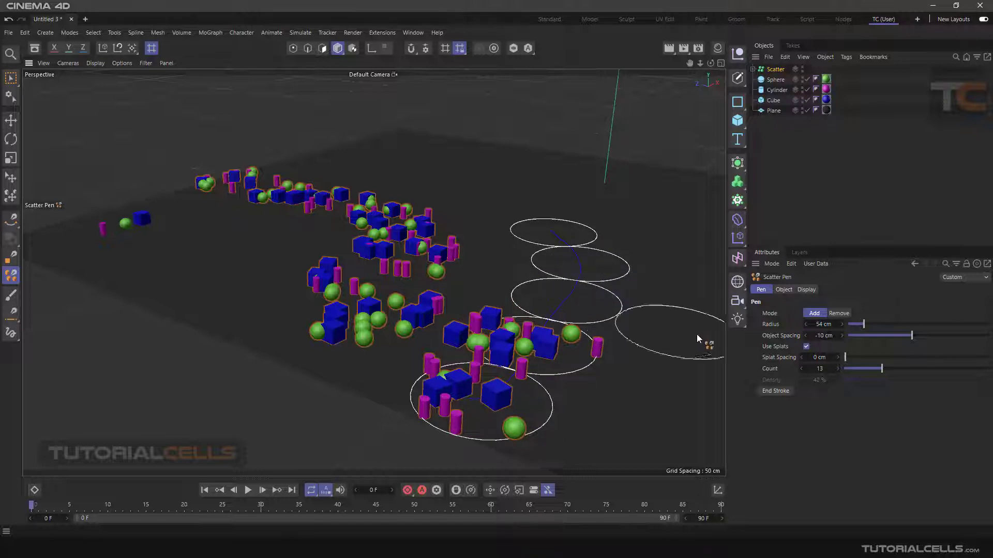
Switch the Scatter Pen to Remove mode with a 74 cm radius and erase the clones nearest the front of the plane.
{"action": "left_click", "coordinate": [827, 314]}
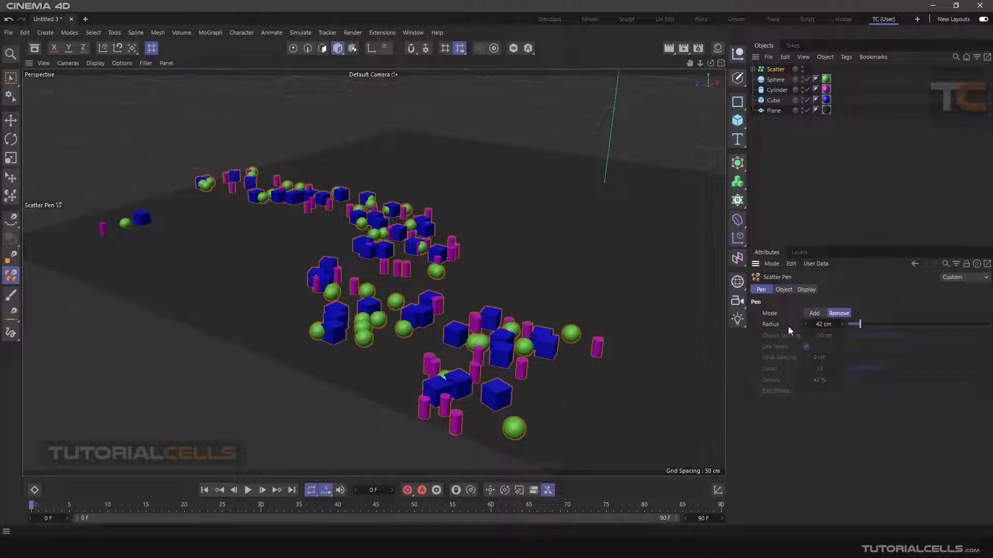
{"action": "left_click_drag", "start_coordinate": [860, 329], "coordinate": [869, 326]}
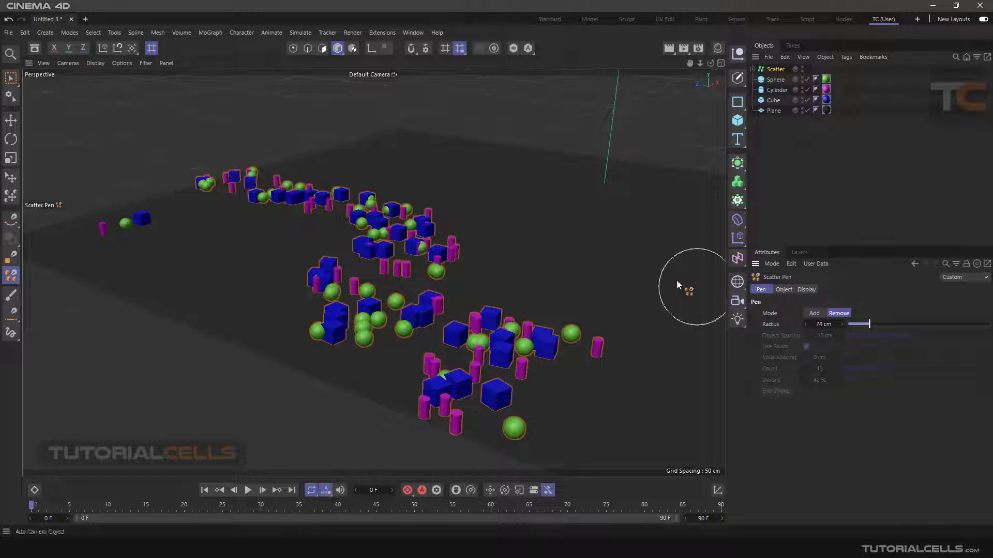
{"action": "middle_click", "coordinate": [584, 246]}
{"action": "middle_click", "coordinate": [275, 168]}
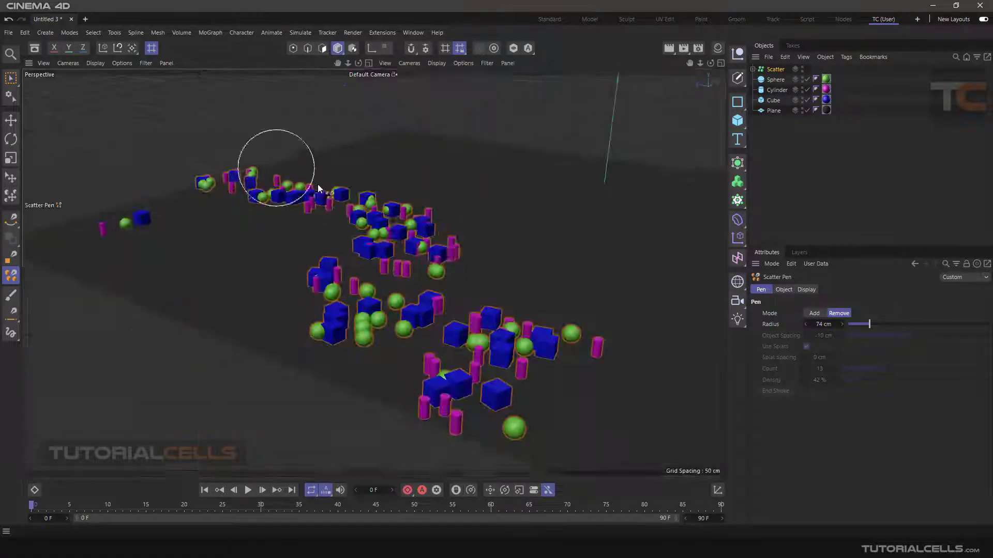
{"action": "mouse_move", "coordinate": [458, 224]}
{"action": "middle_mouse_down"}
{"action": "mouse_move", "coordinate": [489, 226]}
{"action": "mouse_move", "coordinate": [444, 224]}
{"action": "mouse_move", "coordinate": [461, 225]}
{"action": "mouse_move", "coordinate": [453, 224]}
{"action": "middle_mouse_up"}
{"action": "mouse_move", "coordinate": [602, 334]}
{"action": "left_mouse_down"}
{"action": "mouse_move", "coordinate": [496, 345]}
{"action": "mouse_move", "coordinate": [505, 408]}
{"action": "mouse_move", "coordinate": [571, 306]}
{"action": "left_mouse_up"}
Return the Scatter Pen to Add mode and delete the Scatter object.
{"action": "left_click", "coordinate": [815, 313]}
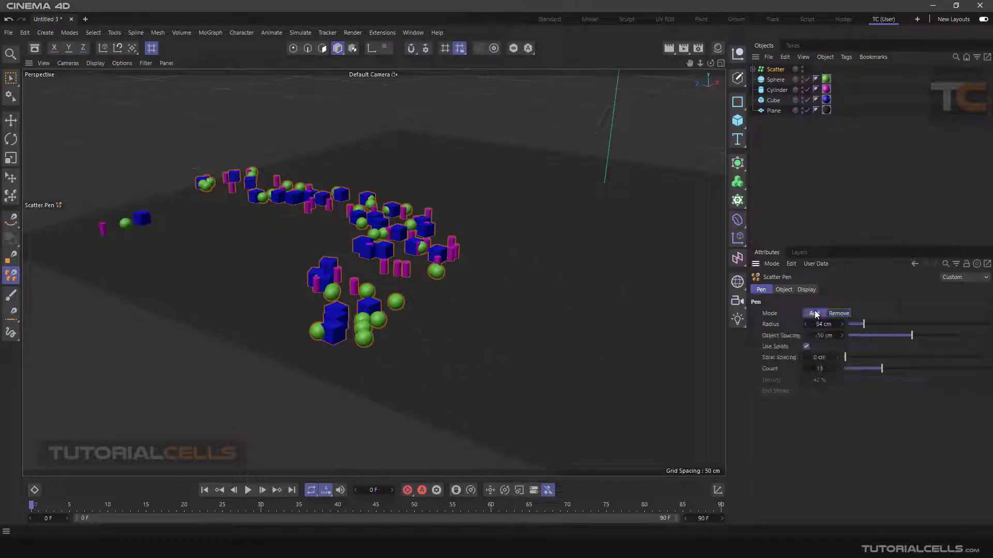
{"action": "left_click", "coordinate": [764, 70]}
{"action": "key", "text": "Delete"}
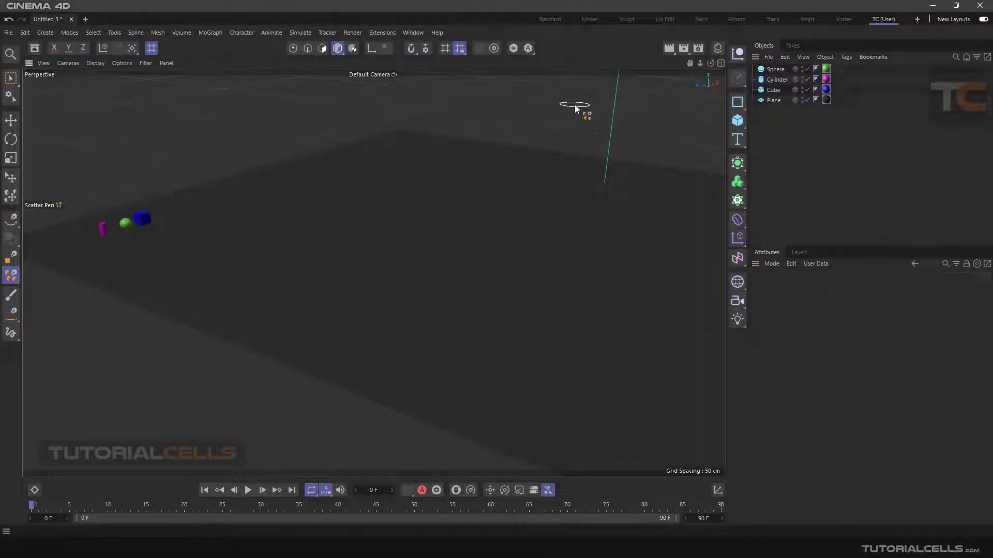
Select the sphere, cylinder and cube and scatter them across the plane with a new winding splat stroke.
{"action": "left_click", "coordinate": [775, 69]}
{"action": "left_click", "coordinate": [773, 89], "text": "shift"}
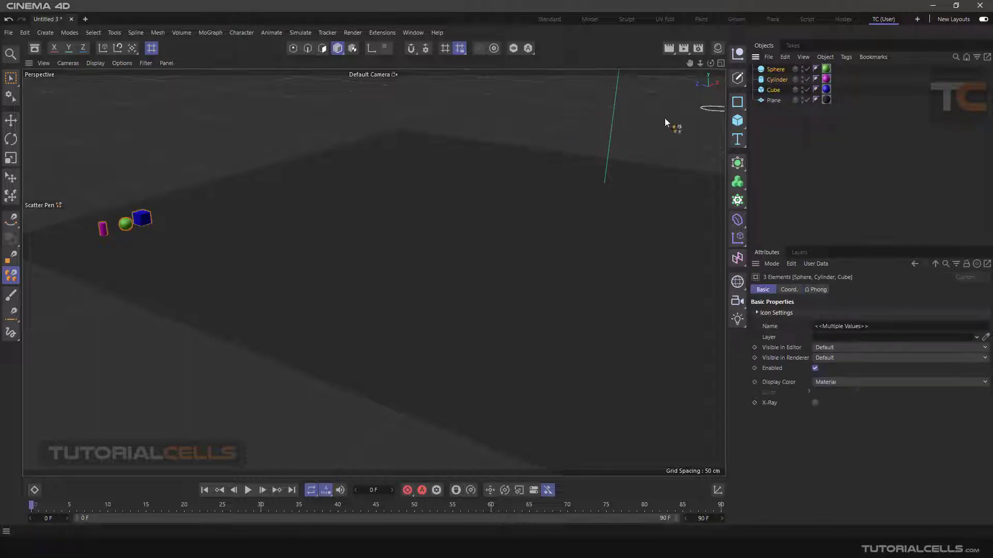
{"action": "mouse_move", "coordinate": [287, 194]}
{"action": "left_mouse_down"}
{"action": "mouse_move", "coordinate": [555, 243]}
{"action": "mouse_move", "coordinate": [423, 301]}
{"action": "mouse_move", "coordinate": [714, 160]}
{"action": "left_mouse_up"}
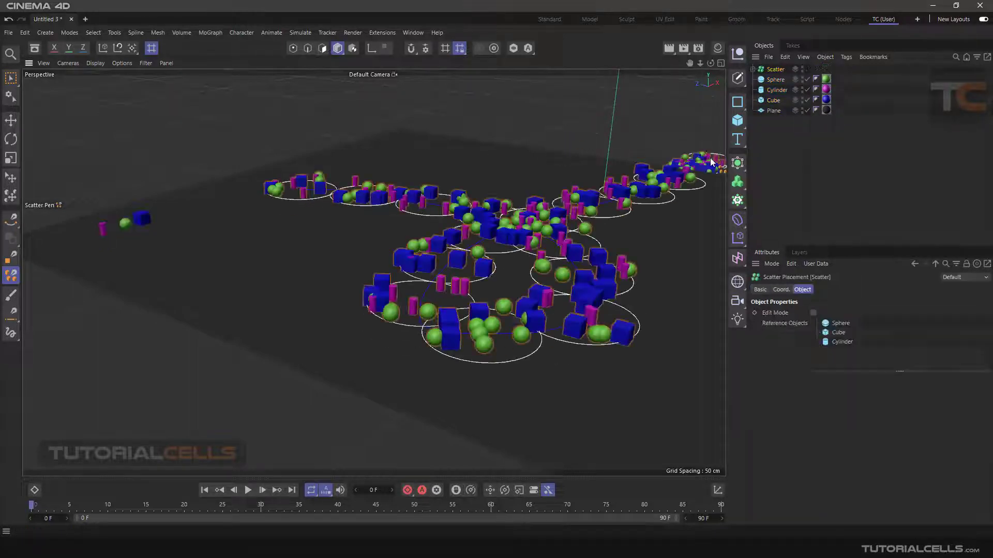
Set the Scatter Pen's object spacing to 0 cm for the current stroke.
{"action": "scroll", "coordinate": [350, 232], "scroll_direction": "up", "scroll_amount": 4}
{"action": "mouse_move", "coordinate": [350, 233]}
{"action": "left_mouse_down", "text": "alt"}
{"action": "mouse_move", "coordinate": [388, 228]}
{"action": "mouse_move", "coordinate": [354, 233]}
{"action": "left_mouse_up", "text": "alt"}
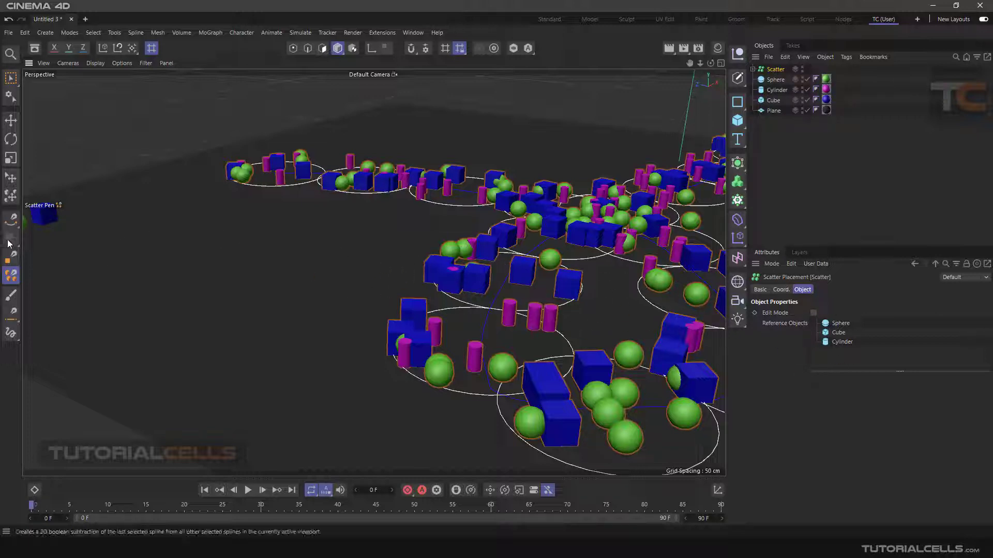
{"action": "left_click", "coordinate": [11, 275]}
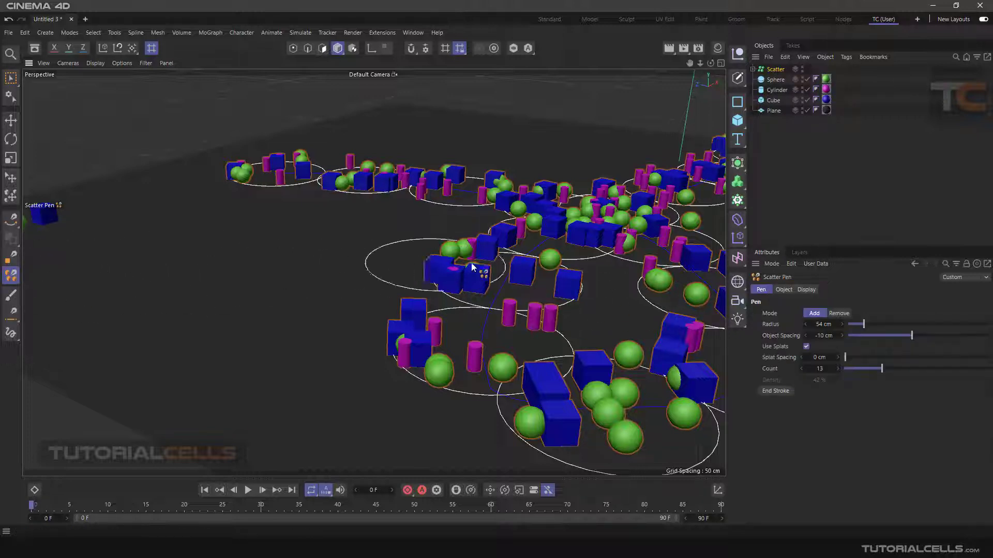
{"action": "double_click", "coordinate": [829, 336]}
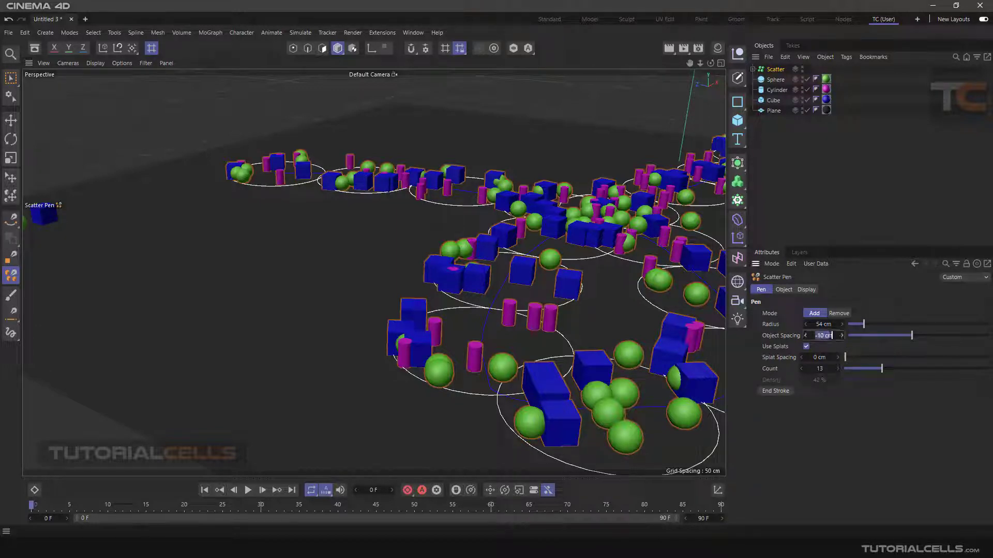
{"action": "type", "text": "0"}
{"action": "key", "text": "Return"}
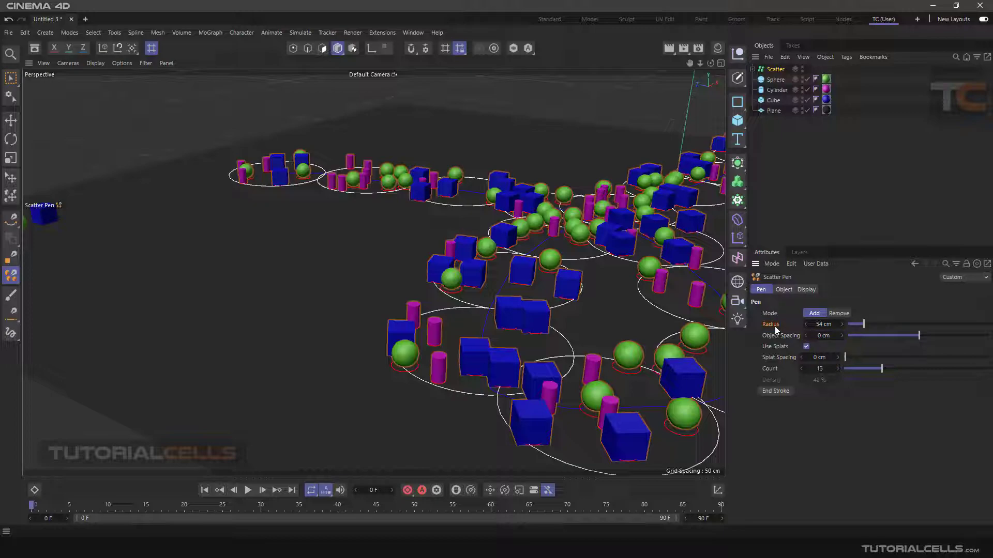
Set the Scatter Pen's radius to 48 cm for the current stroke.
{"action": "mouse_move", "coordinate": [860, 327]}
{"action": "left_mouse_down"}
{"action": "mouse_move", "coordinate": [876, 327]}
{"action": "mouse_move", "coordinate": [857, 327]}
{"action": "left_mouse_up"}
{"action": "scroll", "coordinate": [290, 147], "scroll_direction": "up", "scroll_amount": 7}
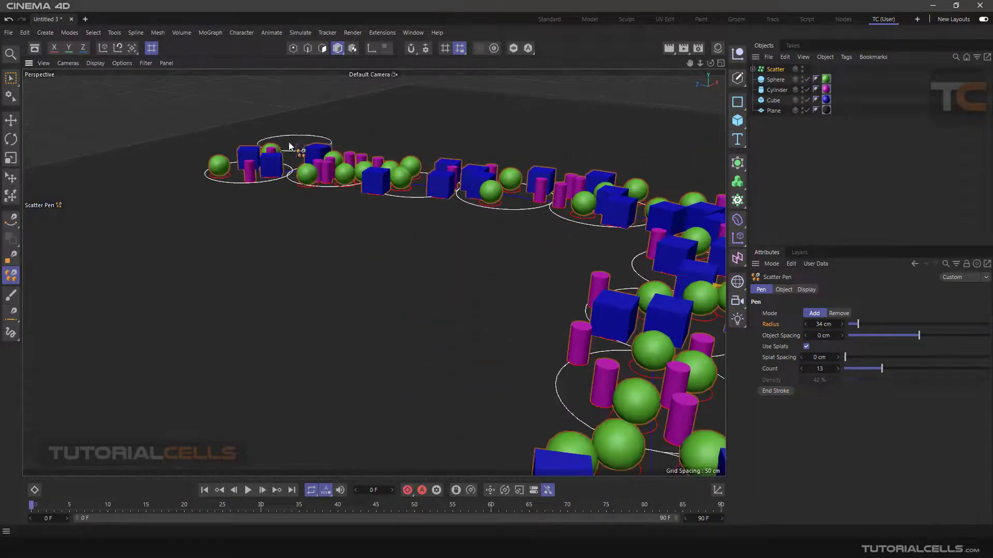
{"action": "left_click_drag", "start_coordinate": [857, 324], "coordinate": [861, 323]}
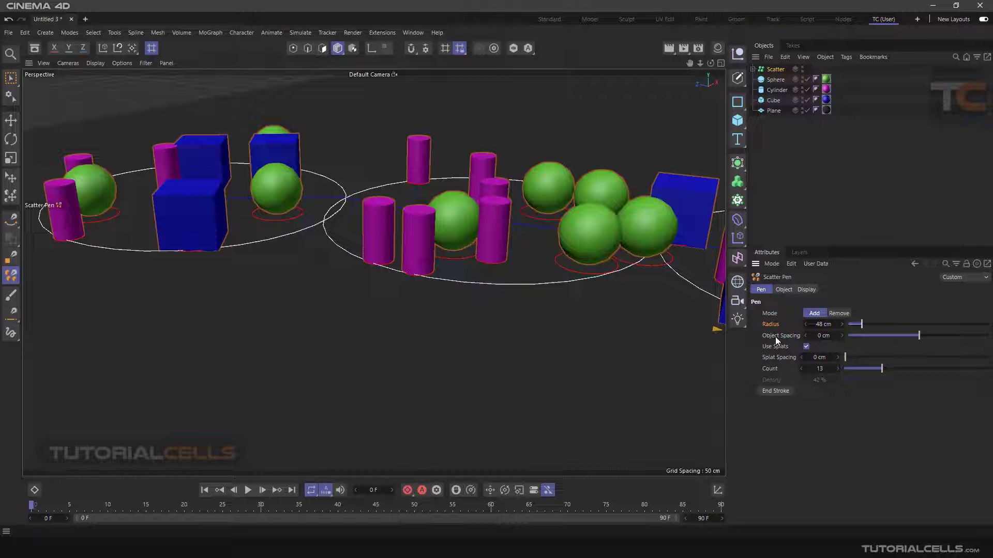
Set the current stroke's splat spacing to 19 cm so the splat circles spread apart.
{"action": "left_click_drag", "start_coordinate": [918, 335], "coordinate": [919, 335]}
{"action": "left_click", "coordinate": [780, 348]}
{"action": "left_click_drag", "start_coordinate": [836, 360], "coordinate": [847, 357]}
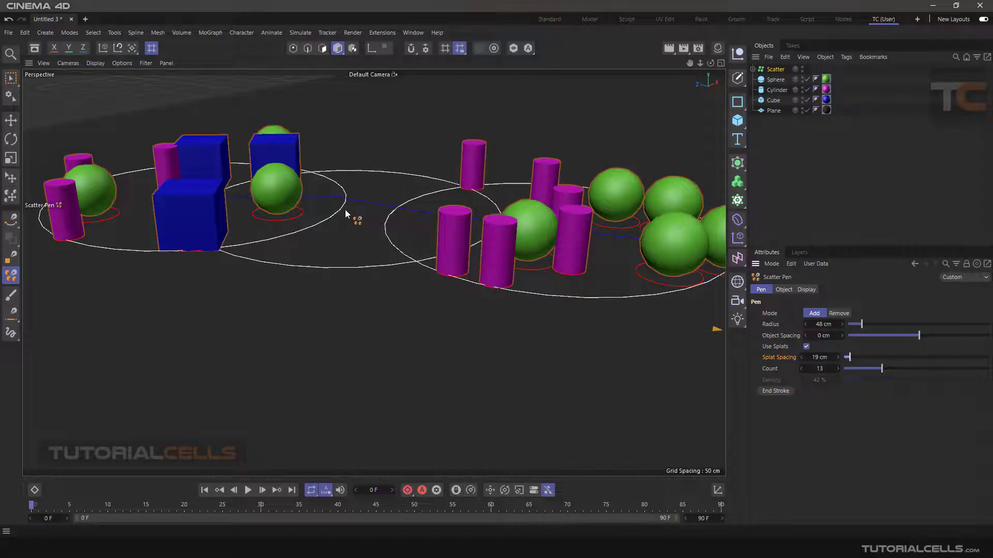
Set the number of clones per splat to 14.
{"action": "scroll", "coordinate": [414, 232], "scroll_direction": "down", "scroll_amount": 5}
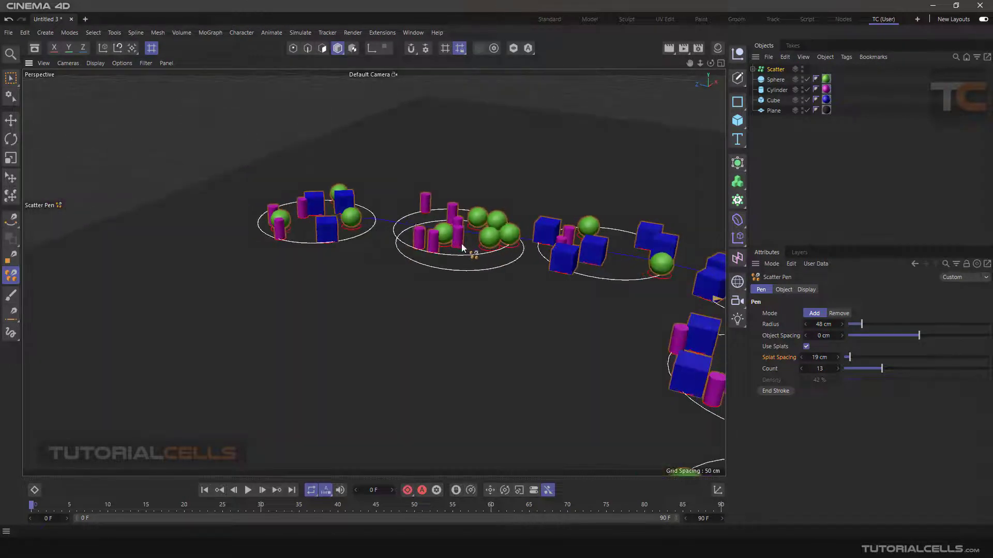
{"action": "middle_click_drag", "start_coordinate": [462, 248], "coordinate": [448, 242], "text": "alt"}
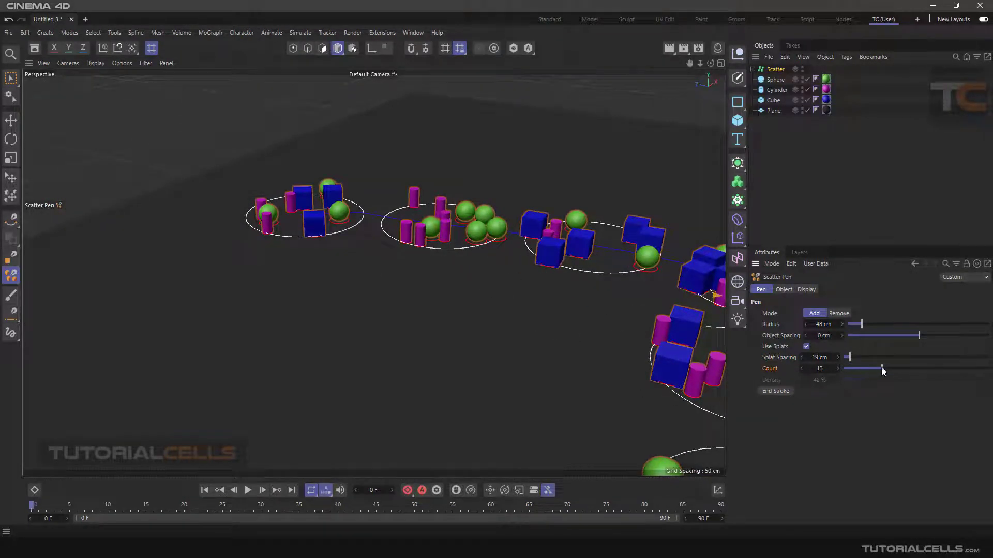
{"action": "left_click_drag", "start_coordinate": [882, 368], "coordinate": [887, 369]}
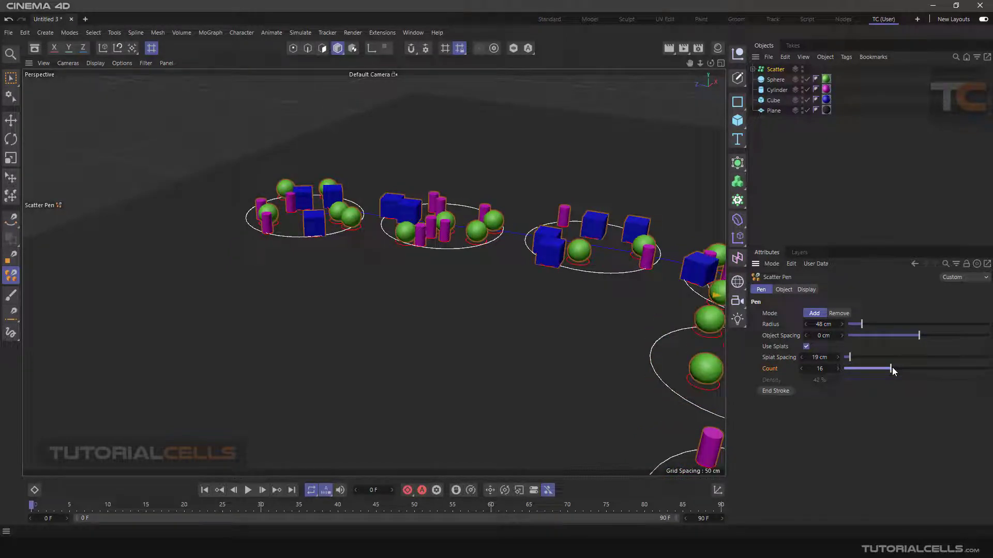
{"action": "left_click_drag", "start_coordinate": [892, 368], "coordinate": [885, 368]}
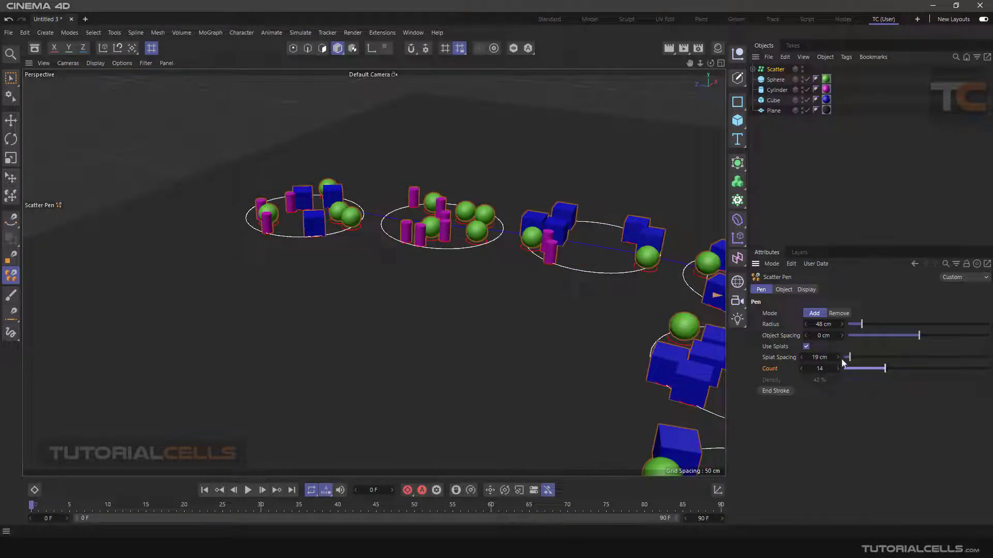
Turn off splats to raise the stroke's density to 72 %, and turn splats back on.
{"action": "left_click", "coordinate": [805, 347]}
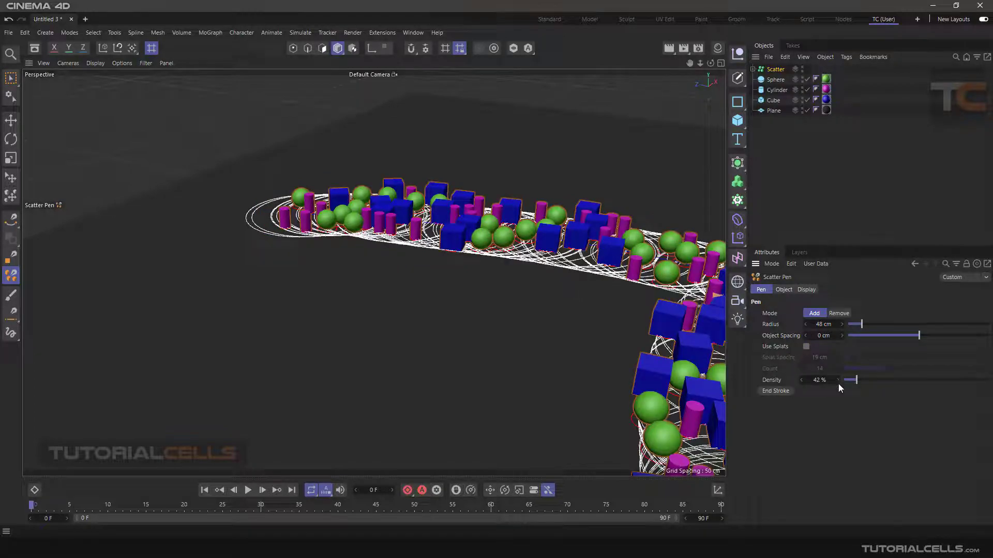
{"action": "mouse_move", "coordinate": [858, 381]}
{"action": "left_mouse_down"}
{"action": "mouse_move", "coordinate": [883, 381]}
{"action": "mouse_move", "coordinate": [865, 375]}
{"action": "left_mouse_up"}
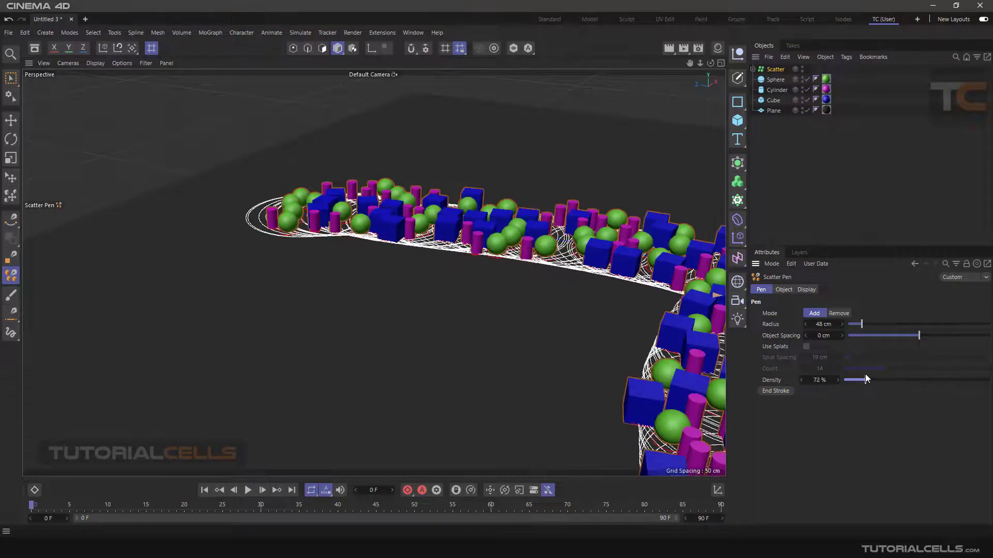
{"action": "left_click", "coordinate": [805, 346]}
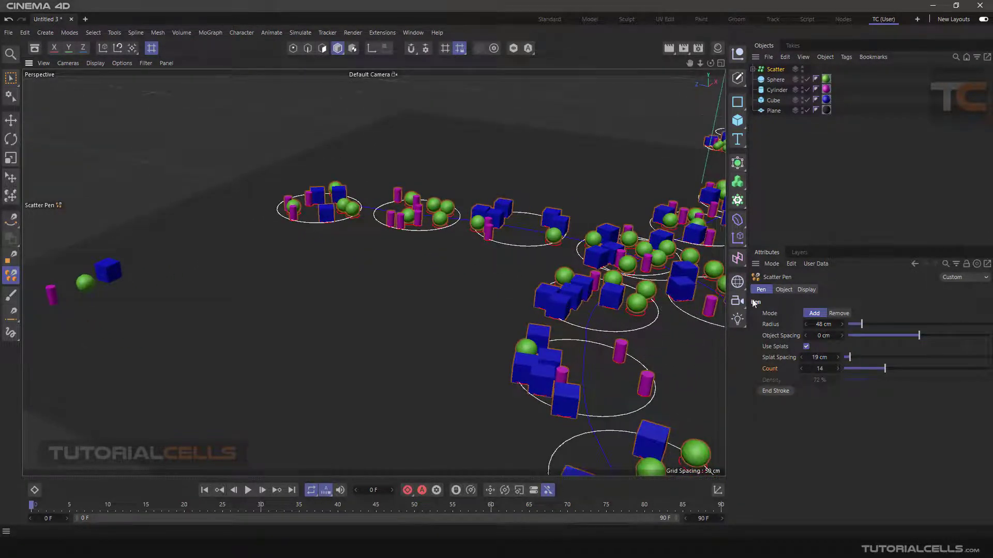
Set the Scatter Pen's clone source to Object Palette and add the sphere, cylinder and cube to the palette.
{"action": "left_click", "coordinate": [783, 289]}
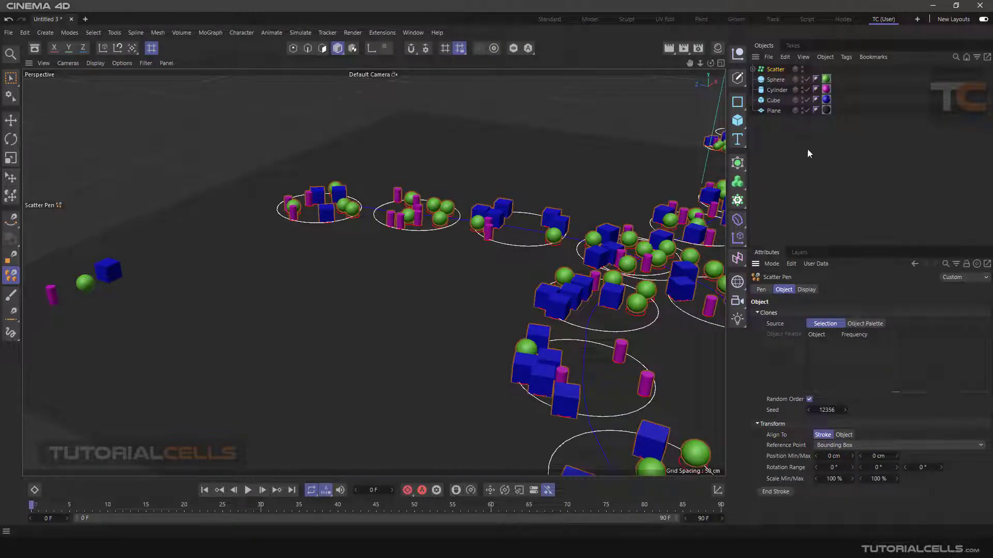
{"action": "left_click", "coordinate": [775, 81]}
{"action": "left_click", "coordinate": [773, 102], "text": "shift"}
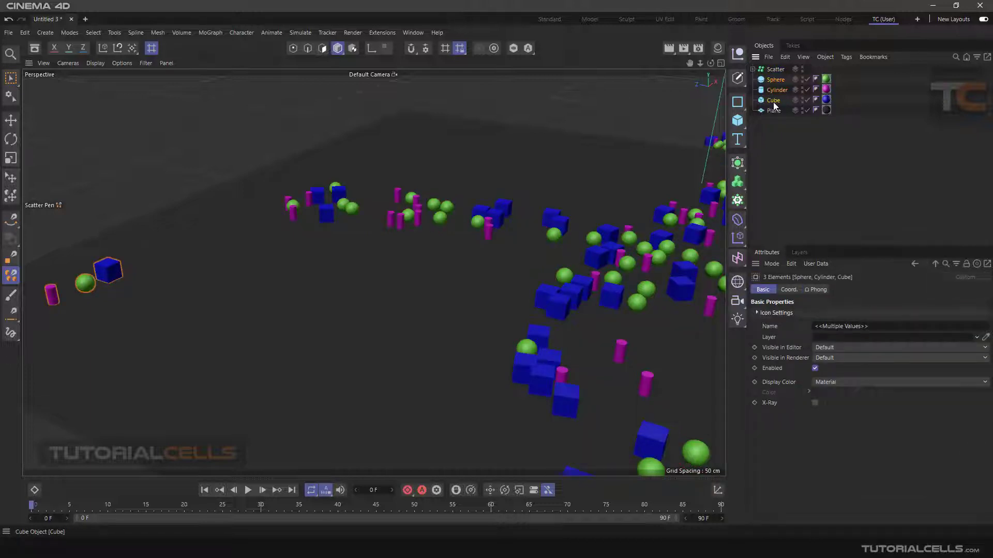
{"action": "left_click", "coordinate": [12, 275]}
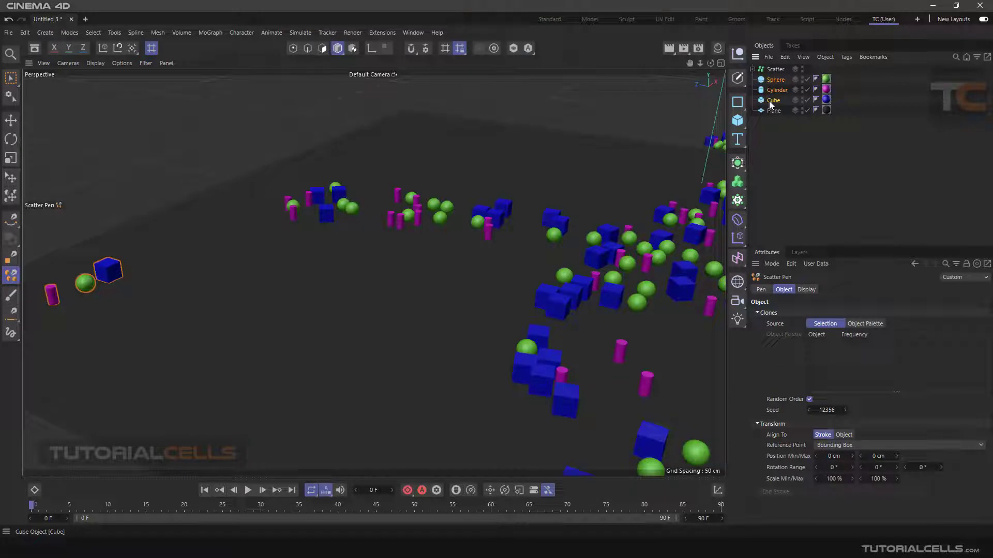
{"action": "mouse_move", "coordinate": [770, 103]}
{"action": "left_mouse_down"}
{"action": "mouse_move", "coordinate": [897, 187]}
{"action": "mouse_move", "coordinate": [774, 110]}
{"action": "left_mouse_up"}
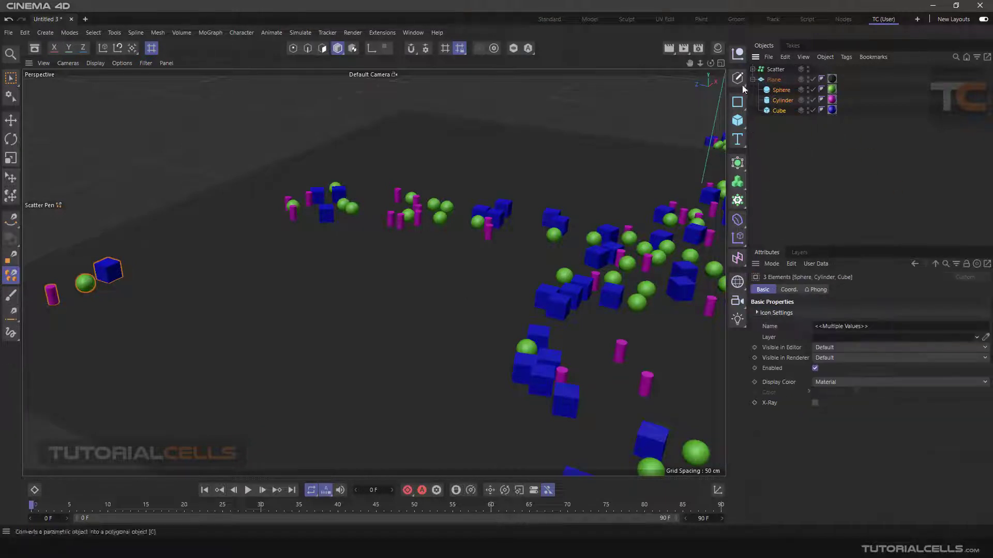
{"action": "key", "text": "ctrl+z"}
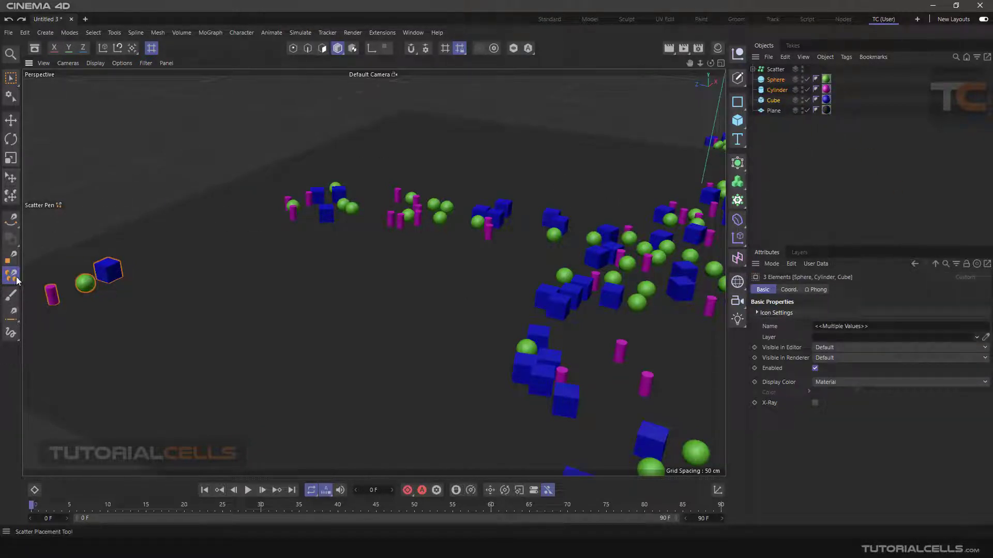
{"action": "left_click", "coordinate": [12, 276]}
{"action": "left_click", "coordinate": [865, 324]}
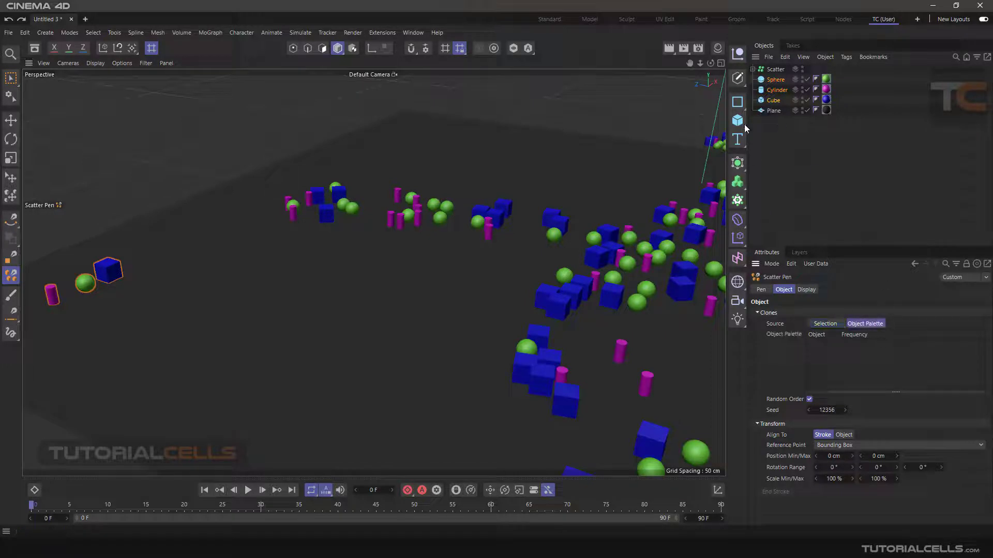
{"action": "left_click_drag", "start_coordinate": [770, 103], "coordinate": [858, 362]}
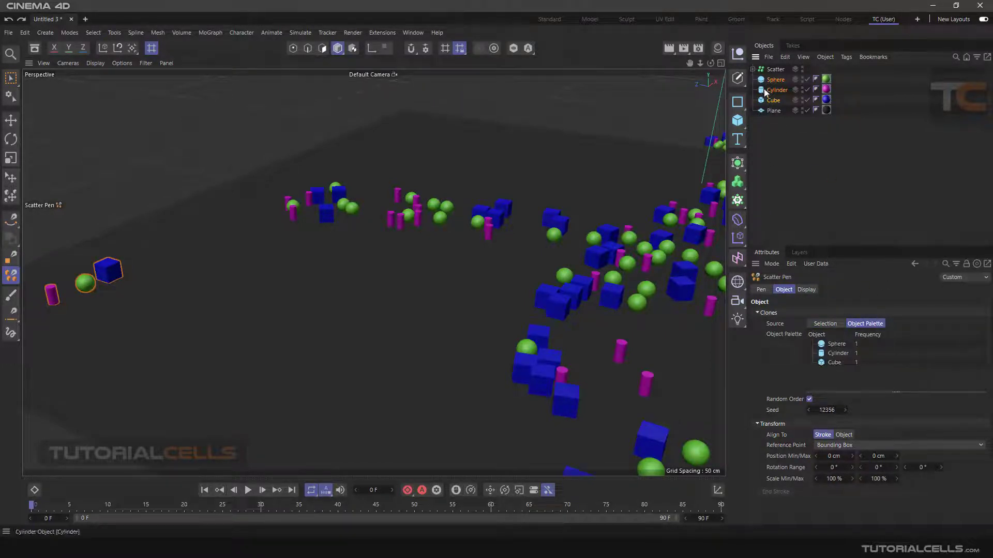
Delete the existing Scatter object and paint a new looping stroke of palette objects across the plane.
{"action": "left_click", "coordinate": [775, 69]}
{"action": "key", "text": "Delete"}
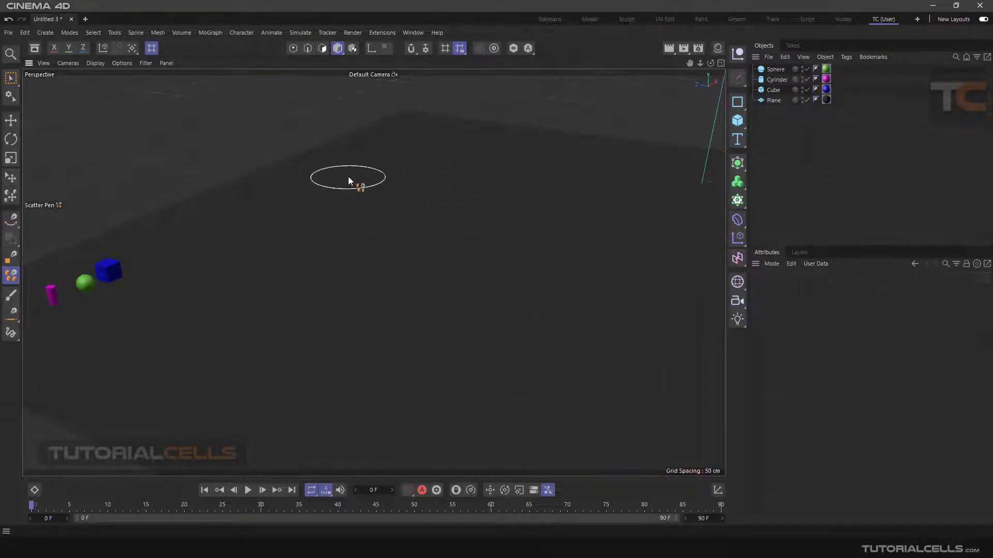
{"action": "mouse_move", "coordinate": [356, 176]}
{"action": "left_mouse_down"}
{"action": "mouse_move", "coordinate": [440, 317]}
{"action": "mouse_move", "coordinate": [665, 163]}
{"action": "left_mouse_up"}
Set the new Scatter stroke's pen radius to 0 cm so its clones line up along the path.
{"action": "left_click", "coordinate": [775, 70]}
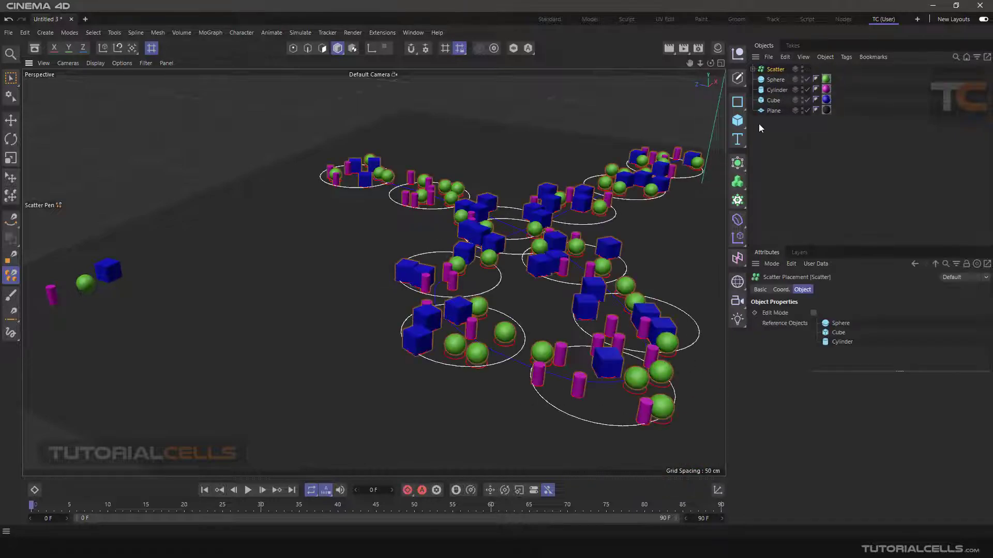
{"action": "left_click", "coordinate": [11, 276]}
{"action": "left_click", "coordinate": [764, 289]}
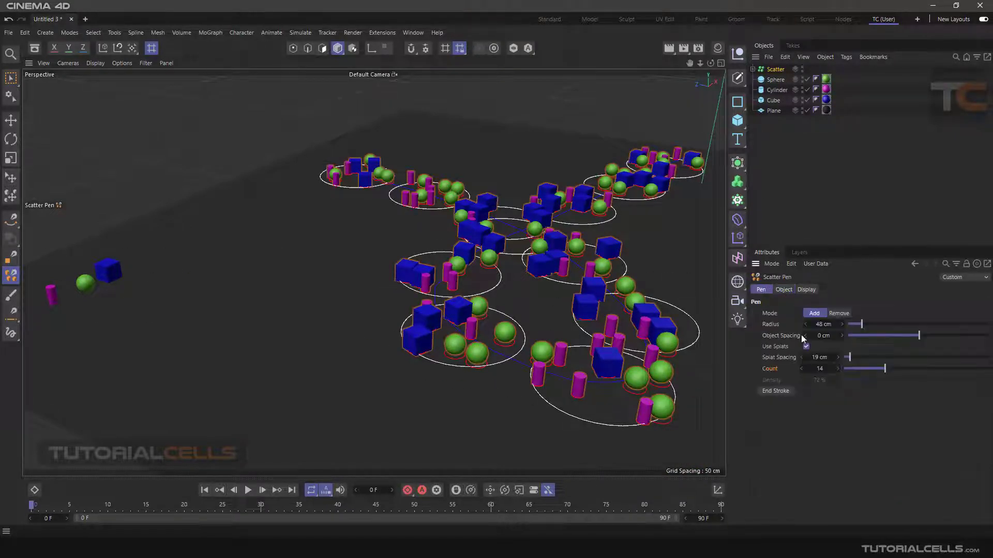
{"action": "left_click_drag", "start_coordinate": [861, 324], "coordinate": [848, 324]}
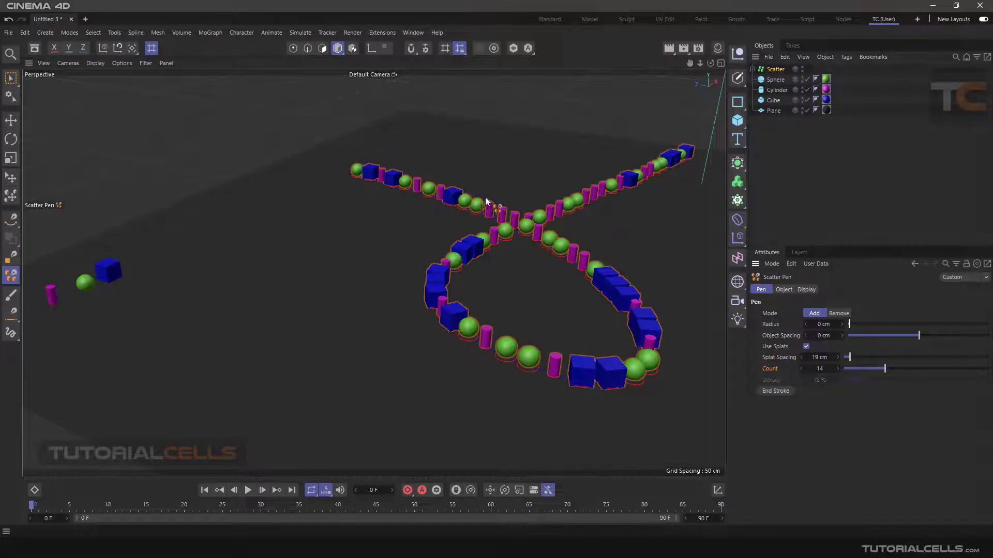
{"action": "scroll", "coordinate": [398, 190], "scroll_direction": "up", "scroll_amount": 8}
{"action": "left_click_drag", "start_coordinate": [397, 189], "coordinate": [420, 173], "text": "alt"}
{"action": "middle_click_drag", "start_coordinate": [406, 178], "coordinate": [401, 235], "text": "alt"}
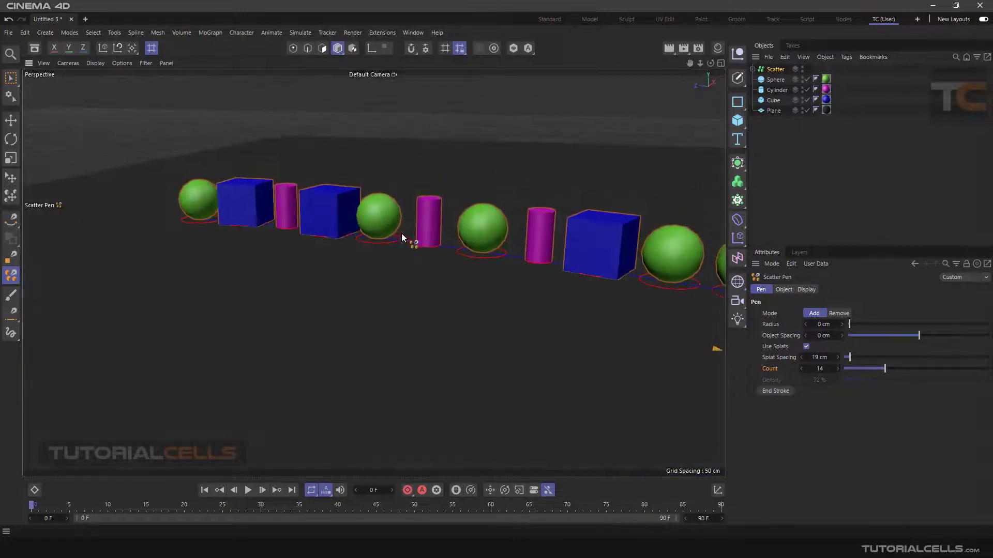
{"action": "scroll", "coordinate": [402, 238], "scroll_direction": "up", "scroll_amount": 3}
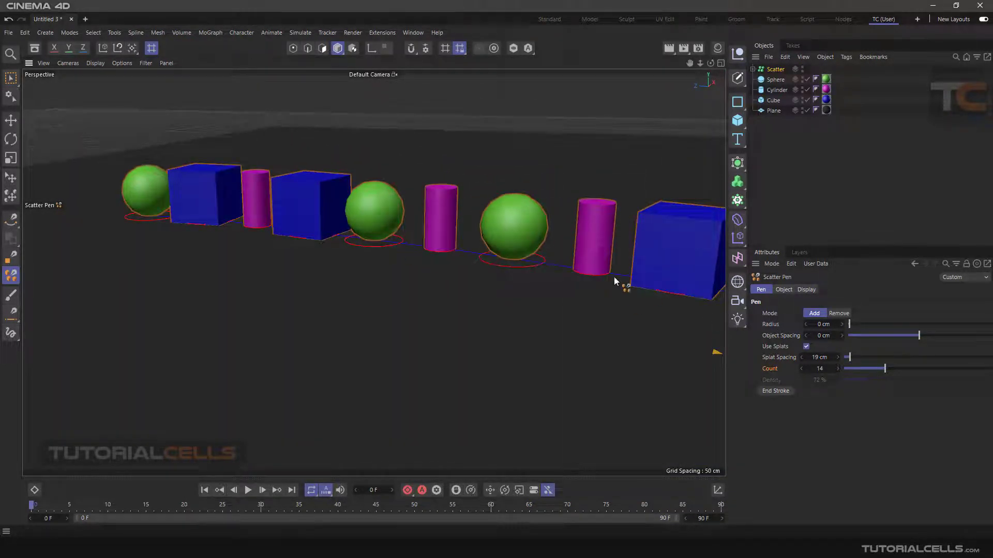
{"action": "scroll", "coordinate": [616, 281], "scroll_direction": "down", "scroll_amount": 1}
Set the random order's seed to 12367 in the Scatter Pen's clone settings.
{"action": "left_click", "coordinate": [784, 289]}
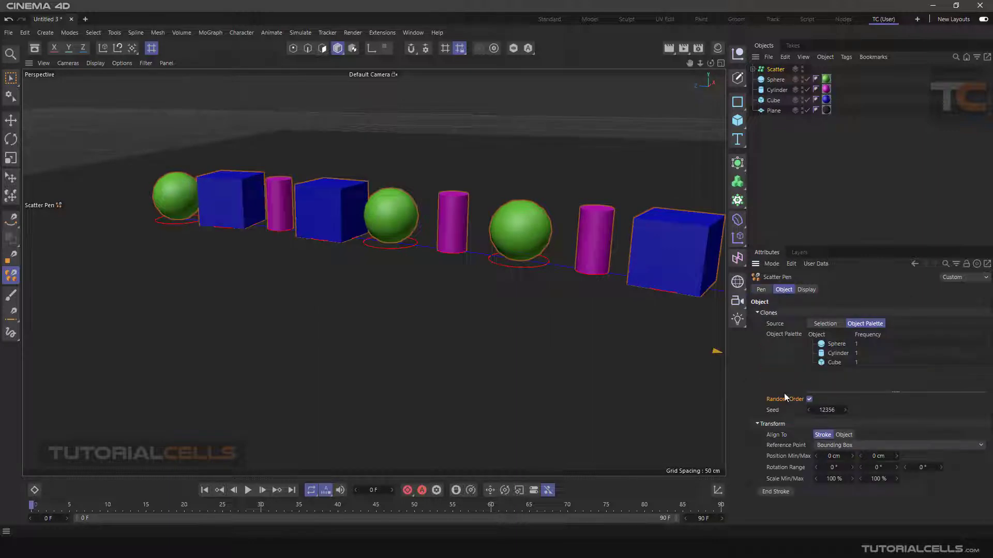
{"action": "scroll", "coordinate": [454, 241], "scroll_direction": "up", "scroll_amount": 2}
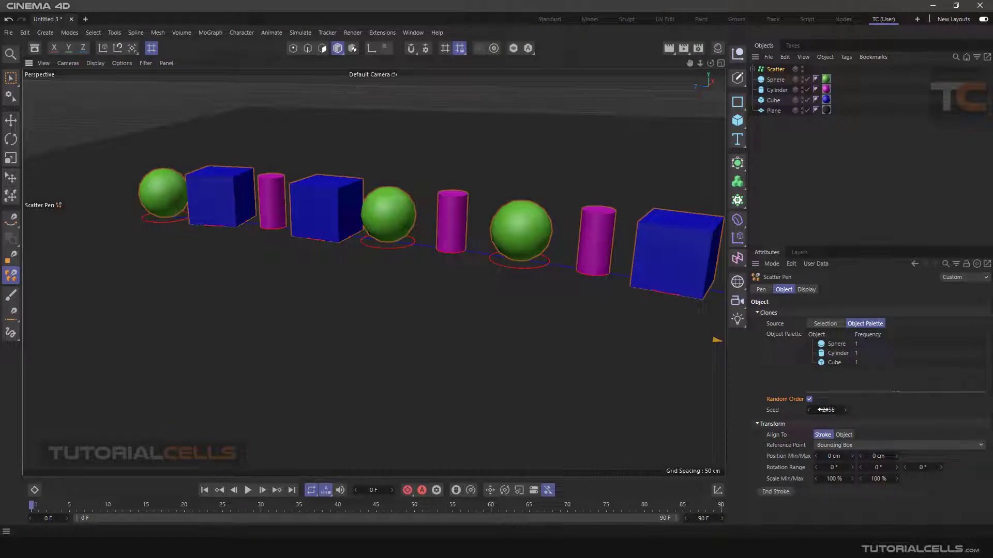
{"action": "left_click_drag", "start_coordinate": [822, 410], "coordinate": [839, 409]}
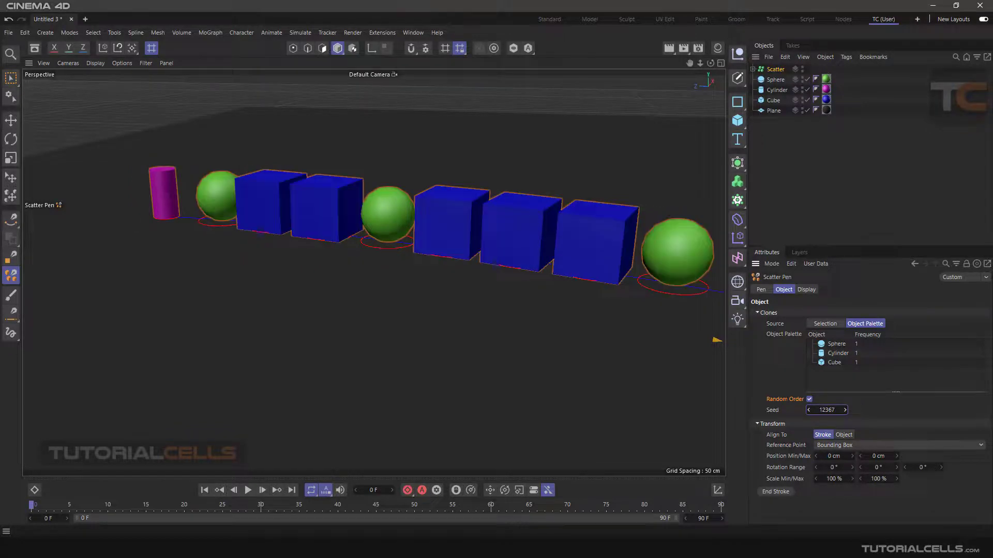
Turn off Random Order and rearrange the object palette to cube, cylinder, sphere.
{"action": "left_click", "coordinate": [809, 399]}
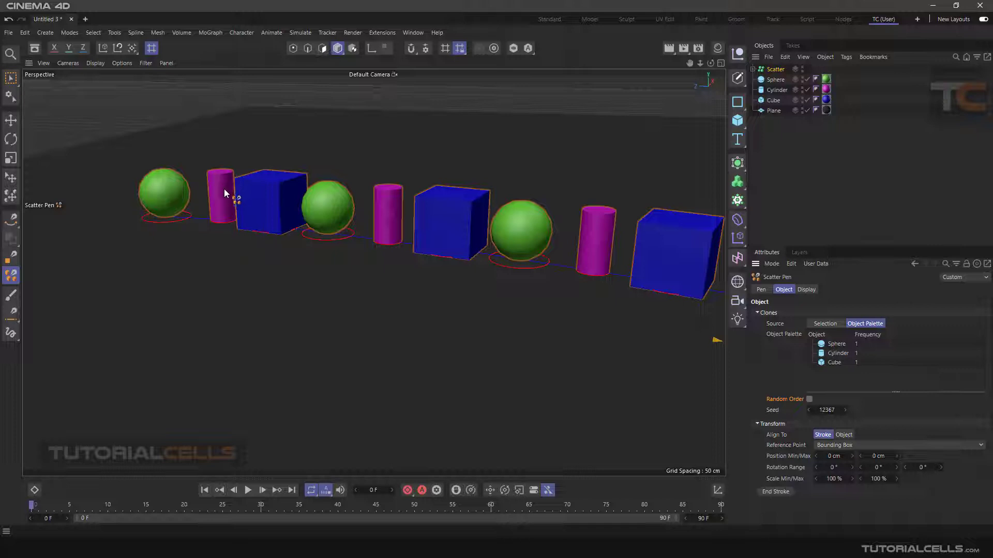
{"action": "left_click", "coordinate": [855, 353]}
{"action": "left_click_drag", "start_coordinate": [838, 347], "coordinate": [837, 342]}
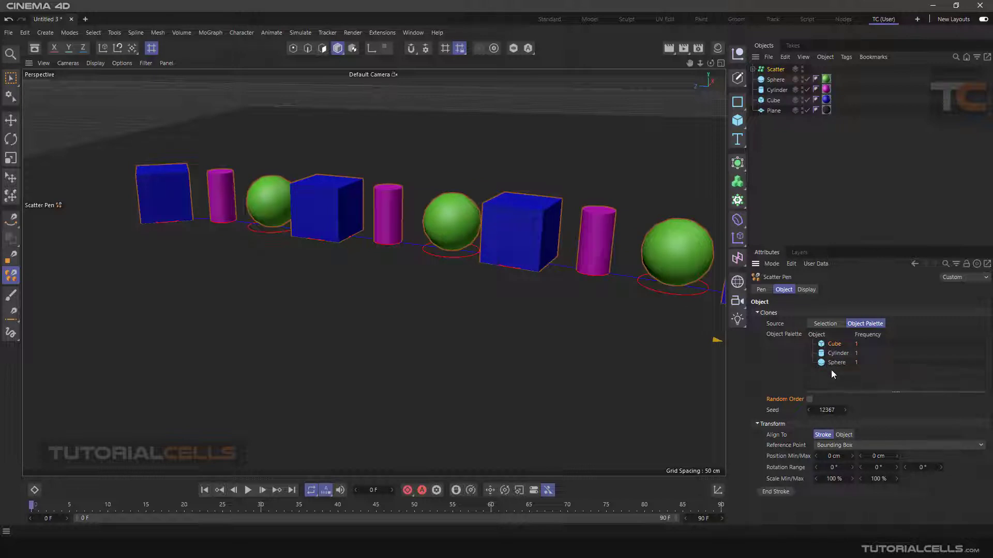
Open the cube's frequency for editing without changing it, and turn Random Order back on.
{"action": "double_click", "coordinate": [857, 345]}
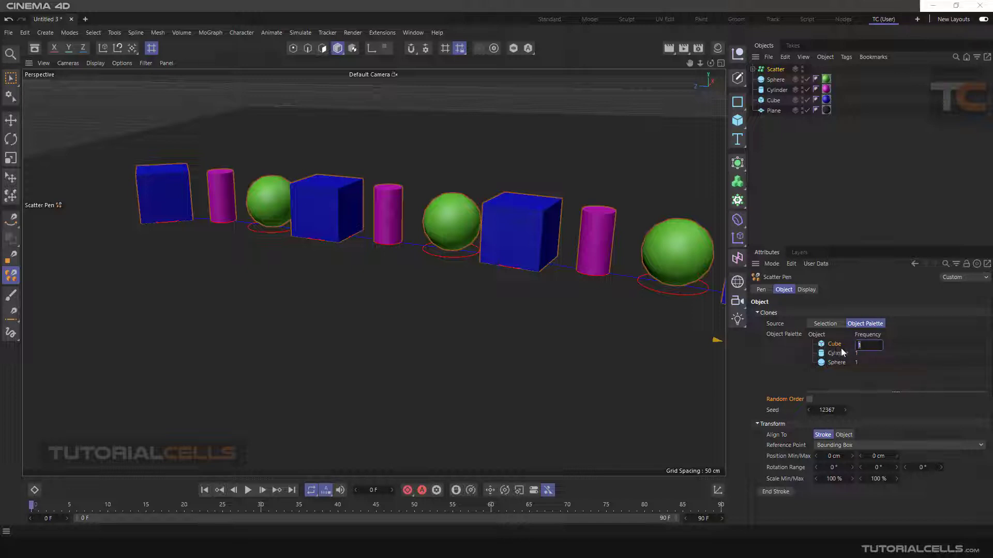
{"action": "left_click", "coordinate": [839, 374]}
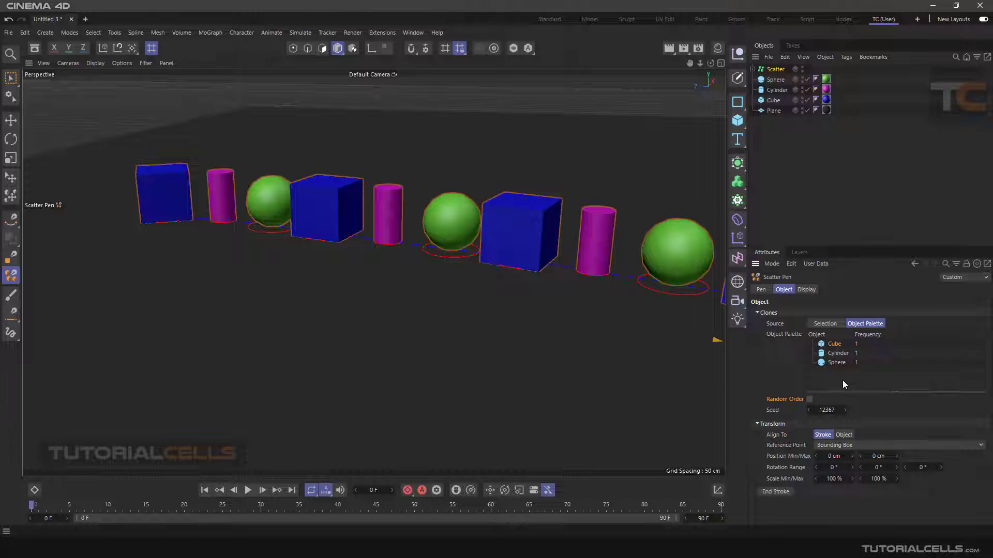
{"action": "left_click", "coordinate": [810, 399]}
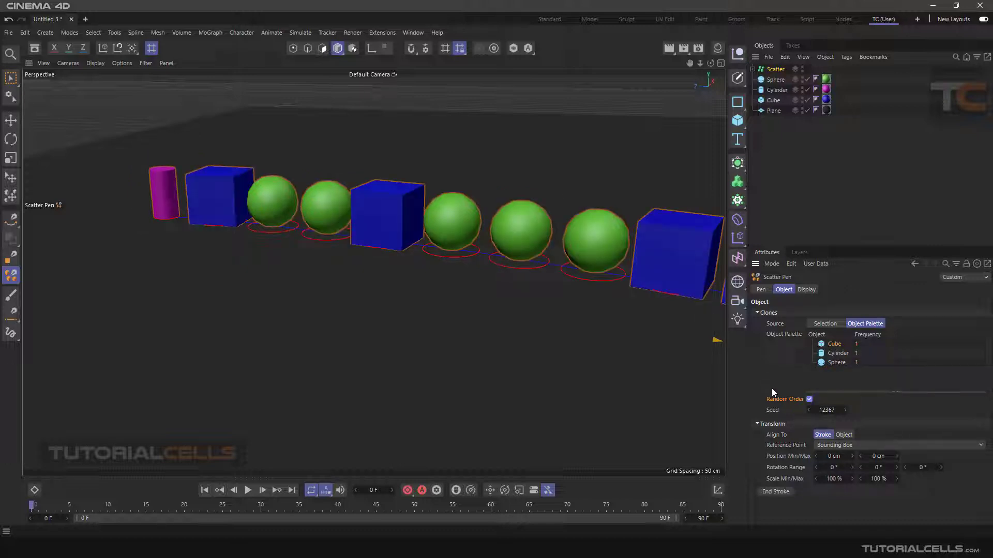
{"action": "scroll", "coordinate": [556, 336], "scroll_direction": "down", "scroll_amount": 6}
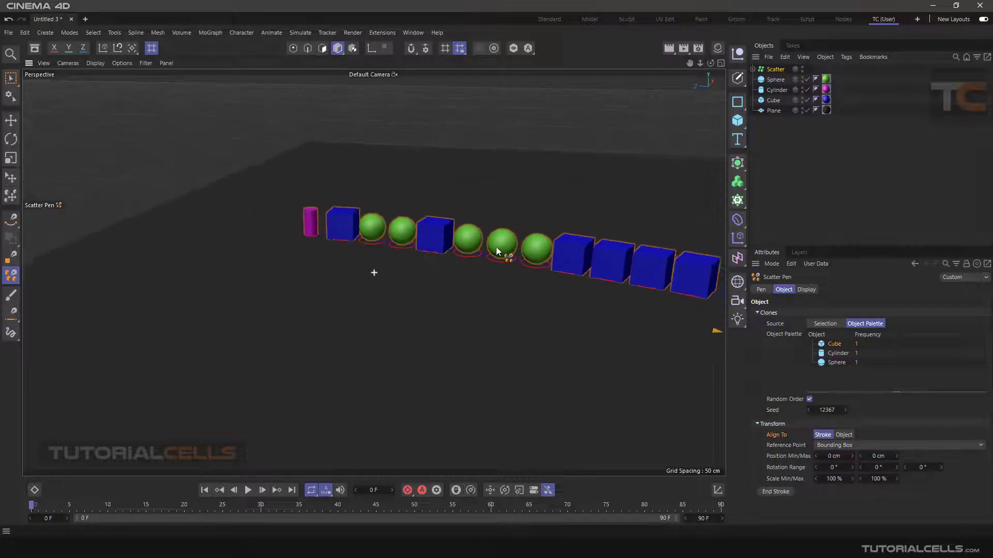
{"action": "middle_click_drag", "start_coordinate": [496, 252], "coordinate": [452, 220], "text": "alt"}
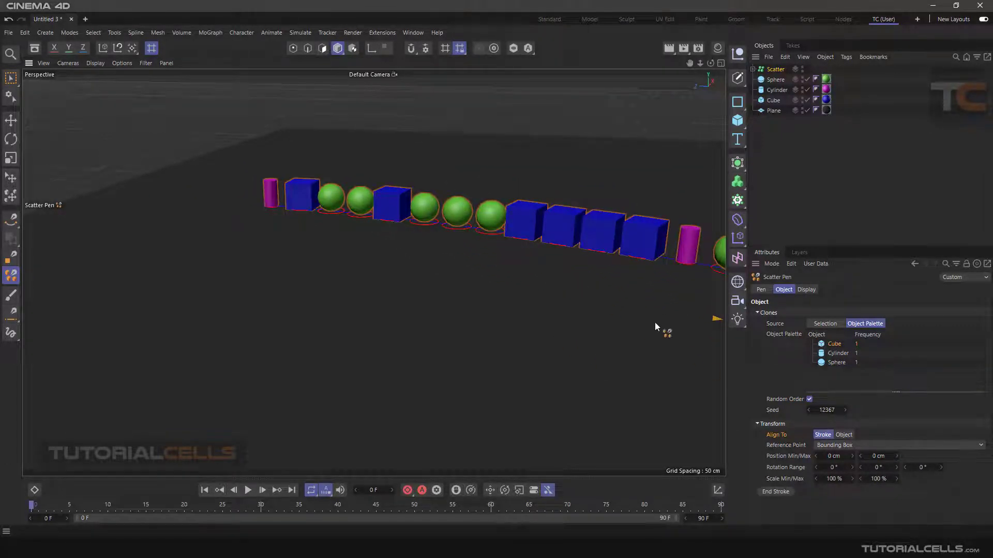
{"action": "scroll", "coordinate": [659, 259], "scroll_direction": "up", "scroll_amount": 6}
{"action": "scroll", "coordinate": [616, 284], "scroll_direction": "down", "scroll_amount": 8}
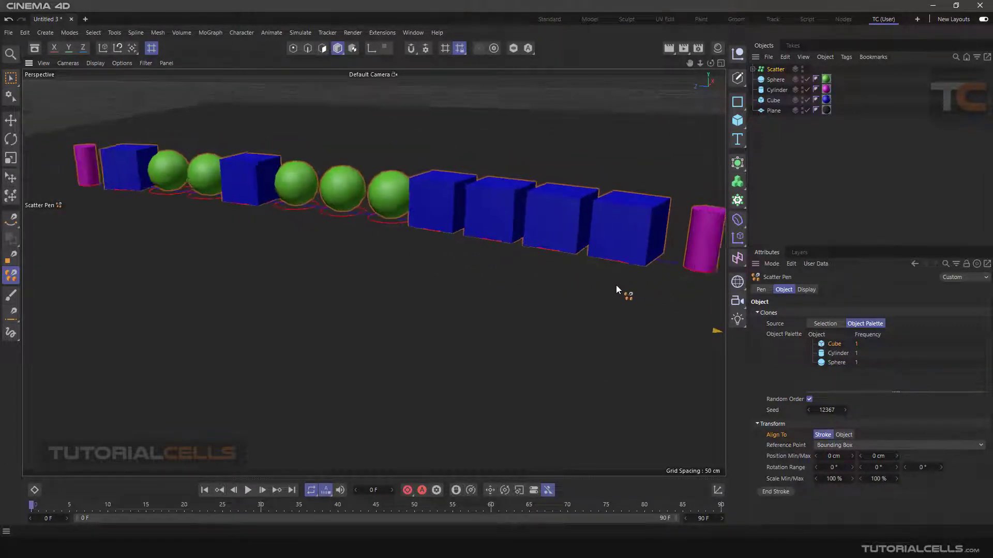
{"action": "middle_click_drag", "start_coordinate": [601, 286], "coordinate": [461, 248], "text": "alt"}
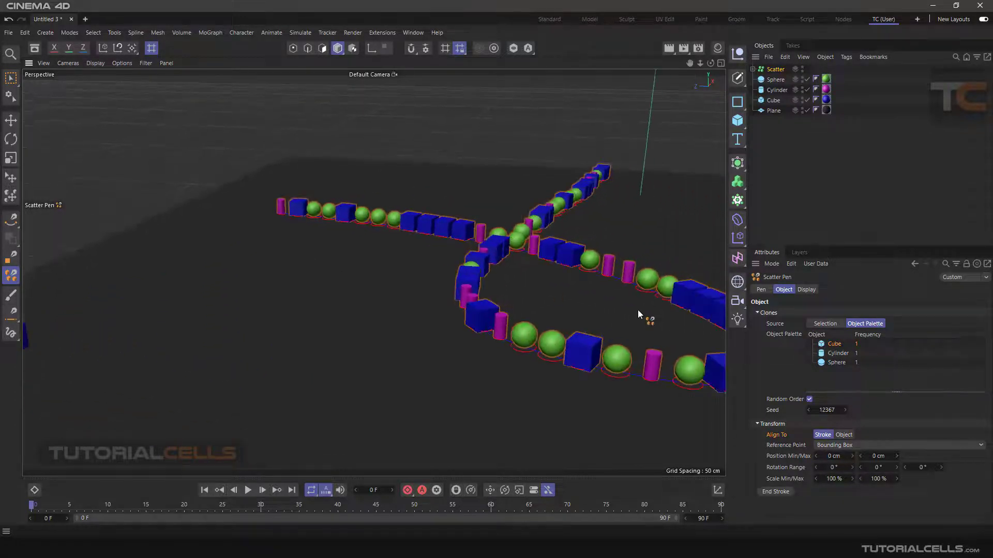
Align the scattered clones to Object instead of Stroke in the Scatter Pen's transform settings.
{"action": "middle_click_drag", "start_coordinate": [638, 310], "coordinate": [483, 288], "text": "alt"}
{"action": "scroll", "coordinate": [578, 329], "scroll_direction": "up", "scroll_amount": 6}
{"action": "left_click_drag", "start_coordinate": [577, 332], "coordinate": [539, 331], "text": "alt"}
{"action": "scroll", "coordinate": [570, 333], "scroll_direction": "down", "scroll_amount": 3}
{"action": "scroll", "coordinate": [566, 330], "scroll_direction": "down", "scroll_amount": 4}
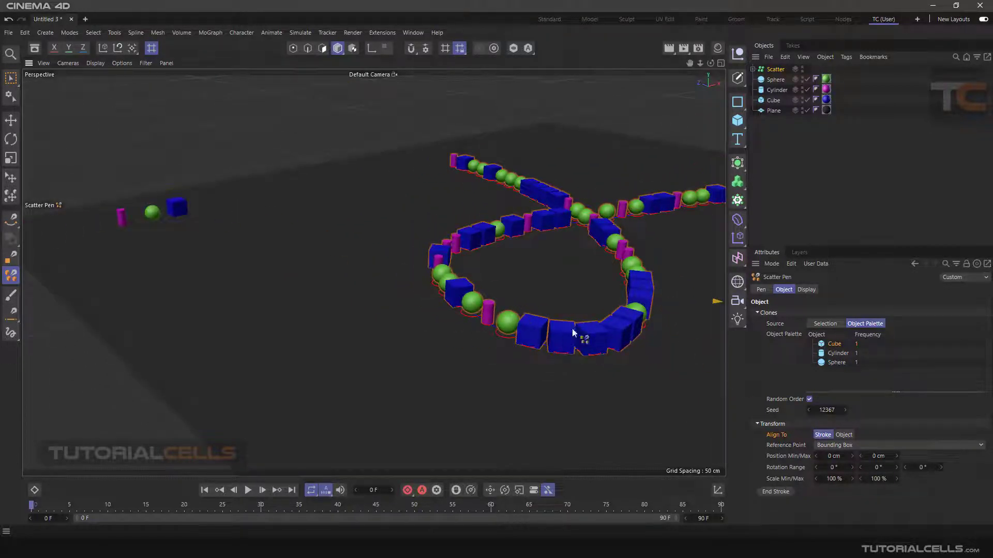
{"action": "left_click", "coordinate": [841, 436]}
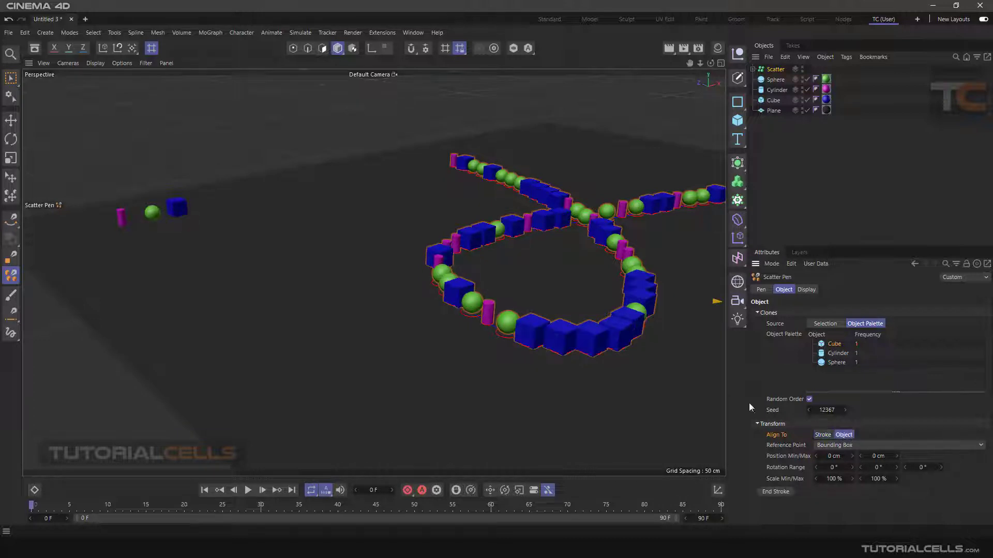
{"action": "scroll", "coordinate": [622, 312], "scroll_direction": "up", "scroll_amount": 2}
{"action": "left_click_drag", "start_coordinate": [623, 312], "coordinate": [615, 304], "text": "alt"}
{"action": "scroll", "coordinate": [615, 303], "scroll_direction": "up", "scroll_amount": 1}
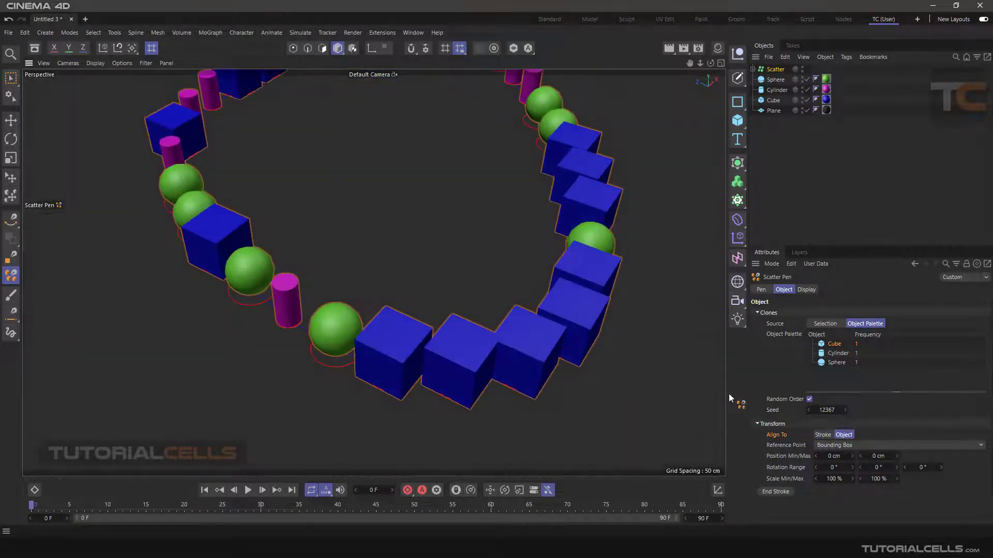
{"action": "left_click", "coordinate": [832, 434]}
{"action": "left_click", "coordinate": [837, 435]}
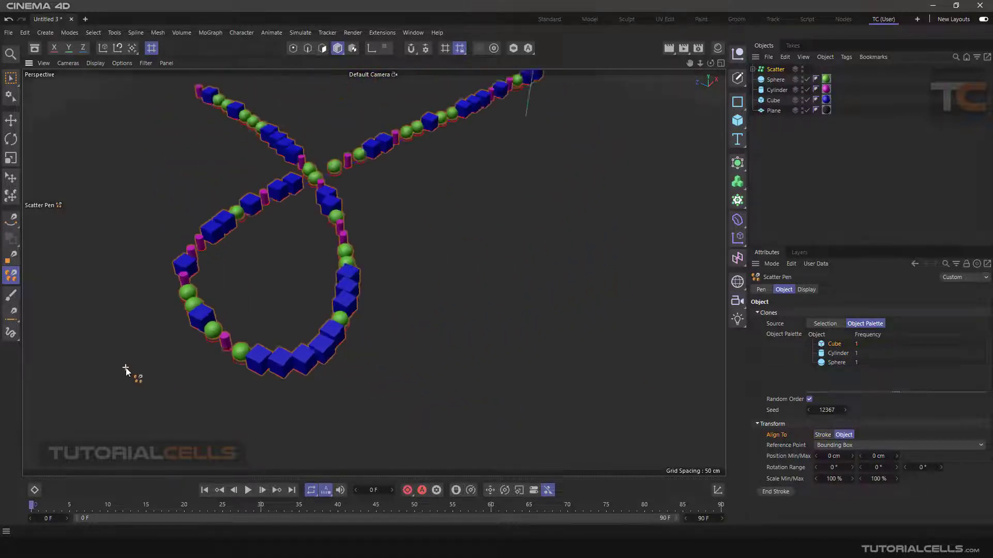
{"action": "left_click_drag", "start_coordinate": [47, 246], "coordinate": [93, 219]}
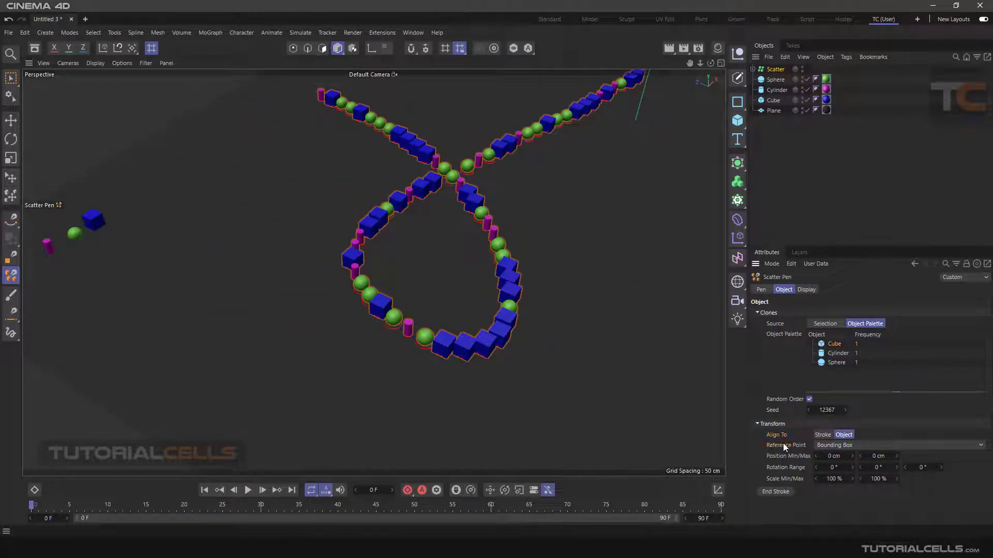
Switch the clones' reference point to Axis and back to Bounding Box.
{"action": "mouse_move", "coordinate": [522, 360]}
{"action": "left_mouse_down", "text": "alt"}
{"action": "mouse_move", "coordinate": [498, 321]}
{"action": "mouse_move", "coordinate": [556, 366]}
{"action": "mouse_move", "coordinate": [514, 344]}
{"action": "mouse_move", "coordinate": [441, 352]}
{"action": "left_mouse_up", "text": "alt"}
{"action": "scroll", "coordinate": [416, 370], "scroll_direction": "up", "scroll_amount": 13}
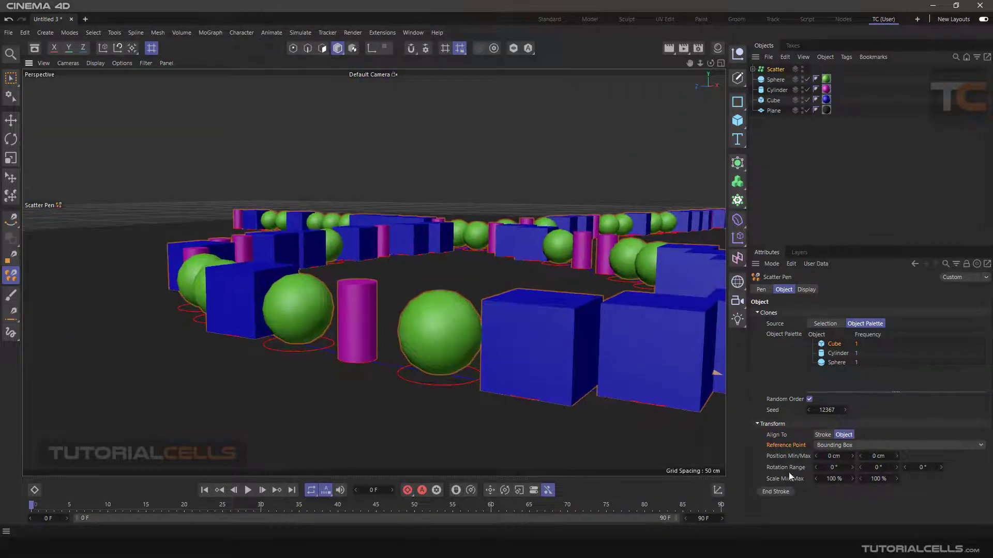
{"action": "left_click", "coordinate": [844, 446]}
{"action": "left_click", "coordinate": [848, 456]}
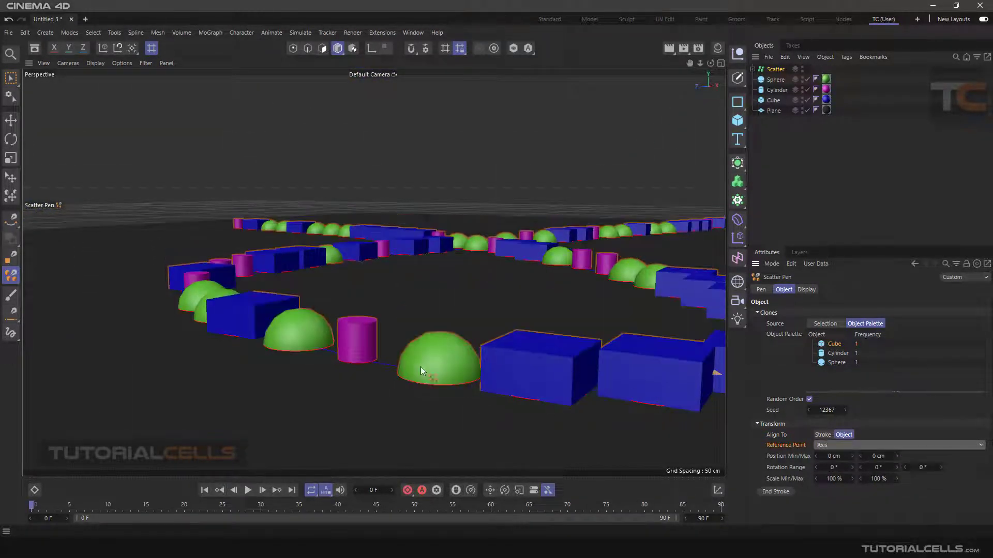
{"action": "scroll", "coordinate": [366, 365], "scroll_direction": "up", "scroll_amount": 2}
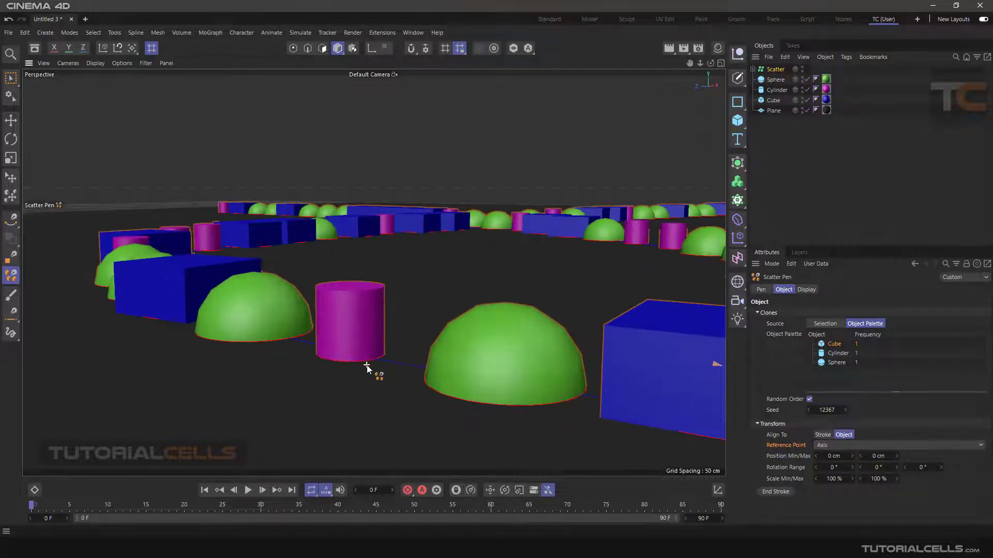
{"action": "left_click", "coordinate": [844, 446]}
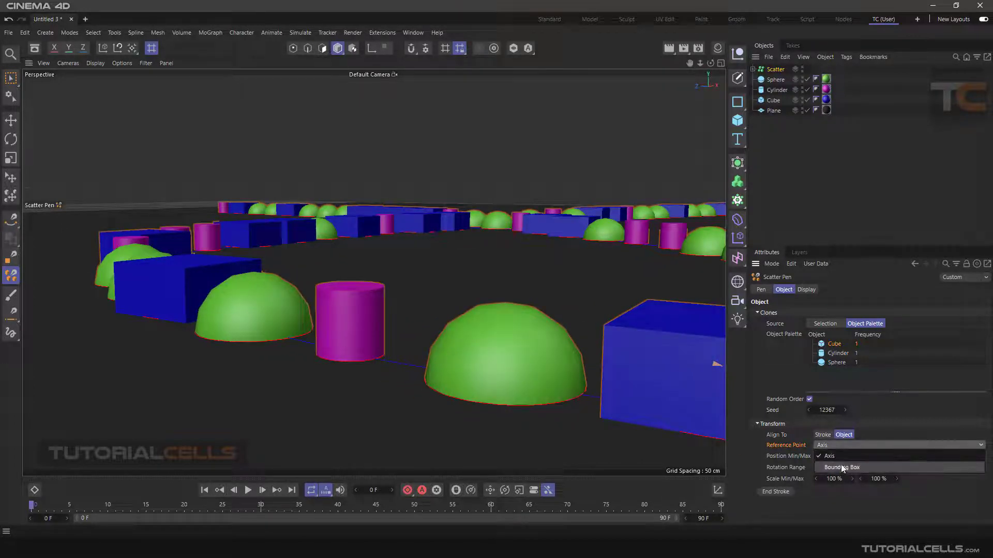
{"action": "left_click", "coordinate": [841, 467]}
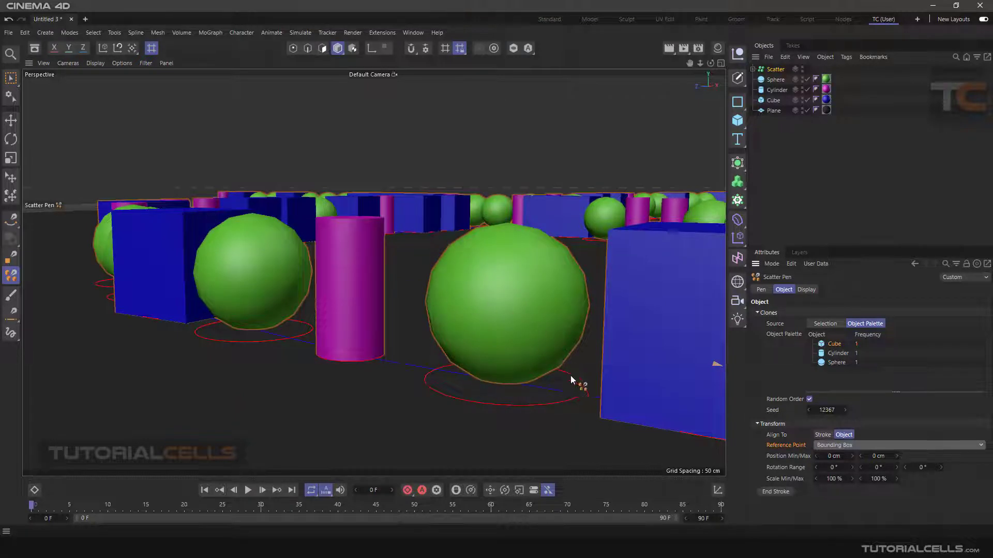
{"action": "scroll", "coordinate": [522, 379], "scroll_direction": "down", "scroll_amount": 2}
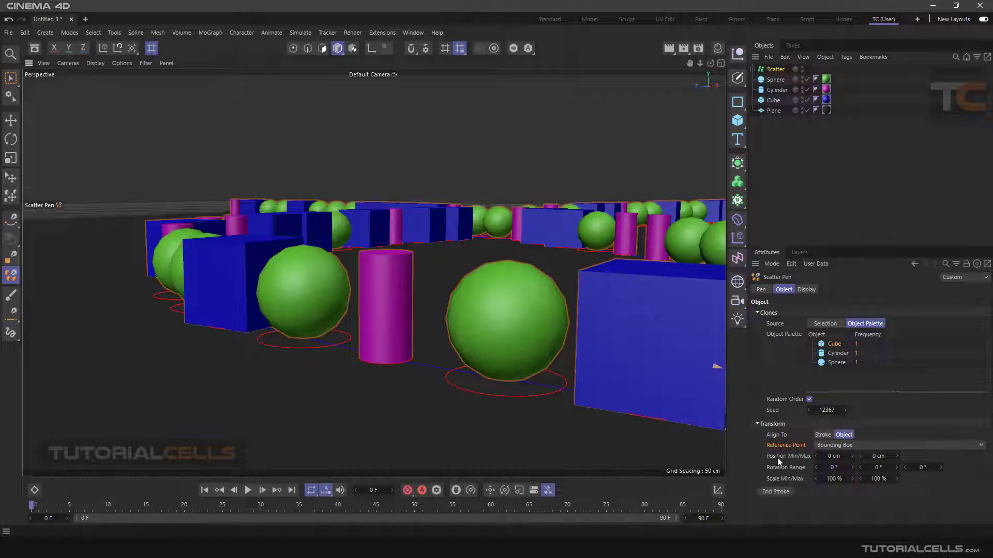
Set the clones' minimum position offset to 10 cm and the maximum to 50 cm.
{"action": "left_click", "coordinate": [829, 456]}
{"action": "type", "text": "10"}
{"action": "left_click", "coordinate": [875, 456]}
{"action": "type", "text": "50"}
{"action": "key", "text": "Return"}
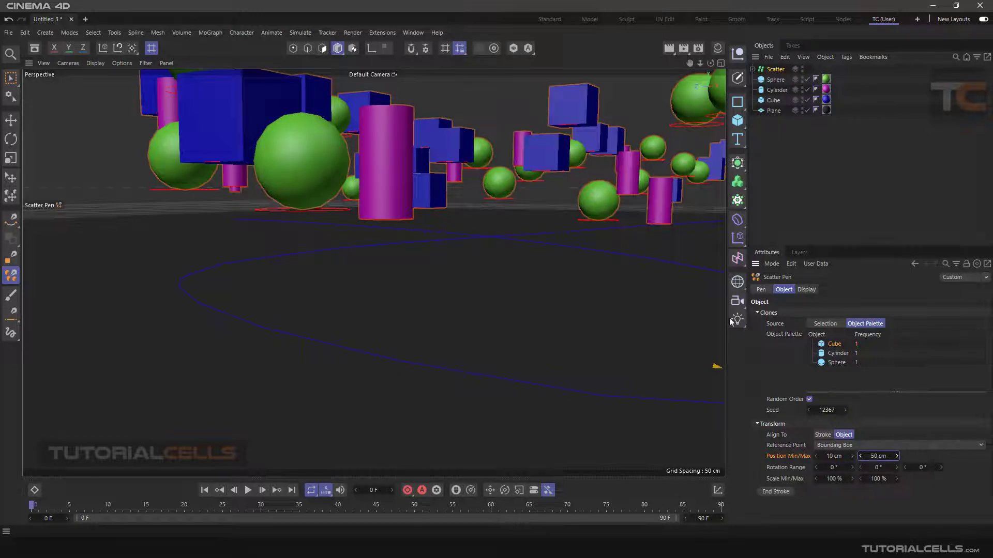
Set both the minimum and maximum position offsets of the clones back to 0 cm.
{"action": "scroll", "coordinate": [401, 308], "scroll_direction": "down", "scroll_amount": 5}
{"action": "scroll", "coordinate": [420, 292], "scroll_direction": "up", "scroll_amount": 5}
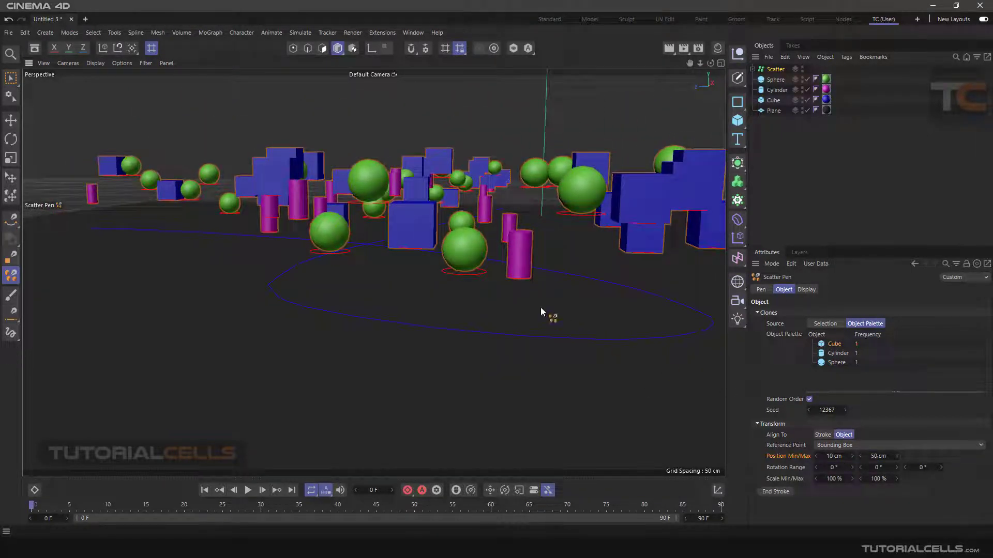
{"action": "scroll", "coordinate": [521, 315], "scroll_direction": "down", "scroll_amount": 3}
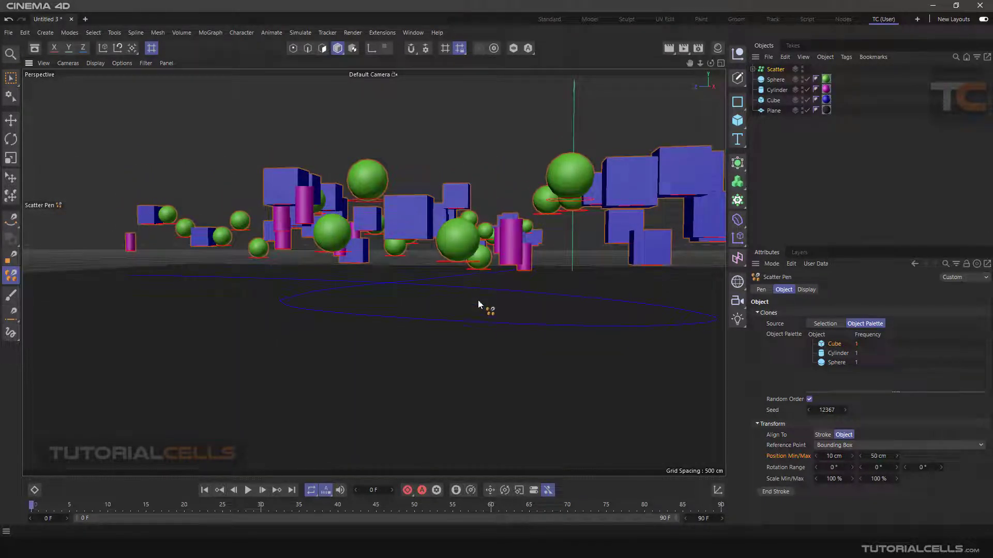
{"action": "mouse_move", "coordinate": [481, 321]}
{"action": "left_mouse_down", "text": "alt"}
{"action": "mouse_move", "coordinate": [486, 307]}
{"action": "mouse_move", "coordinate": [490, 318]}
{"action": "left_mouse_up", "text": "alt"}
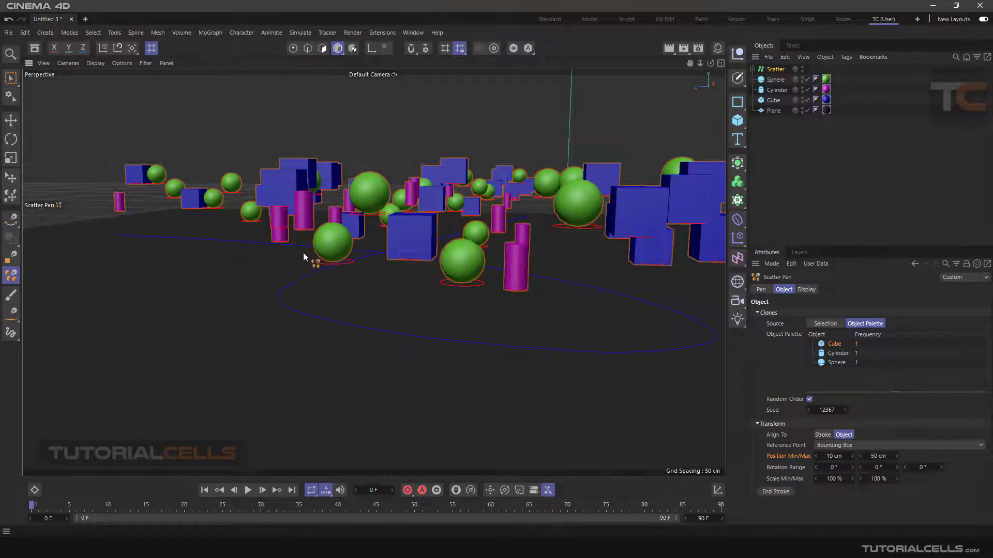
{"action": "left_click_drag", "start_coordinate": [303, 252], "coordinate": [414, 265], "text": "alt"}
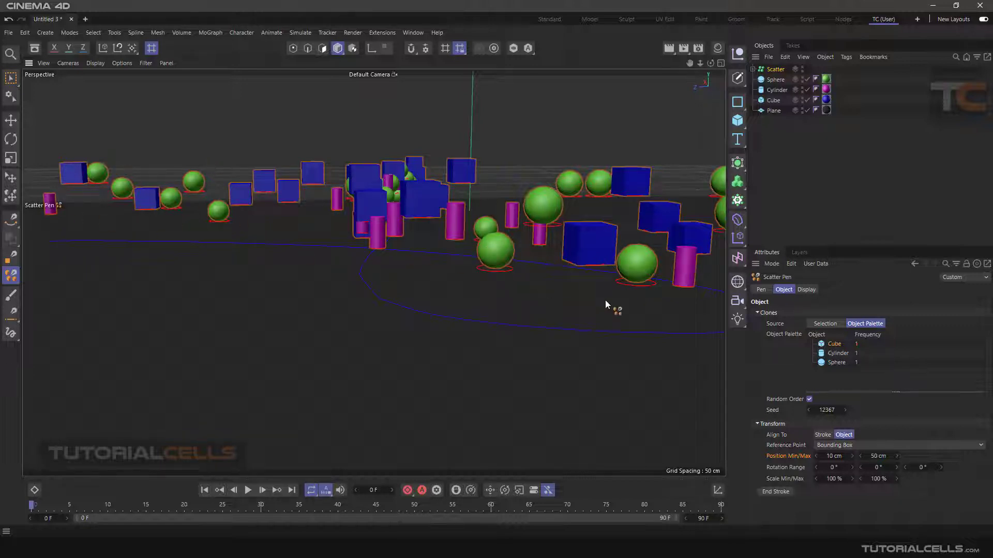
{"action": "double_click", "coordinate": [833, 457]}
{"action": "type", "text": "0"}
{"action": "double_click", "coordinate": [878, 457]}
{"action": "type", "text": "0"}
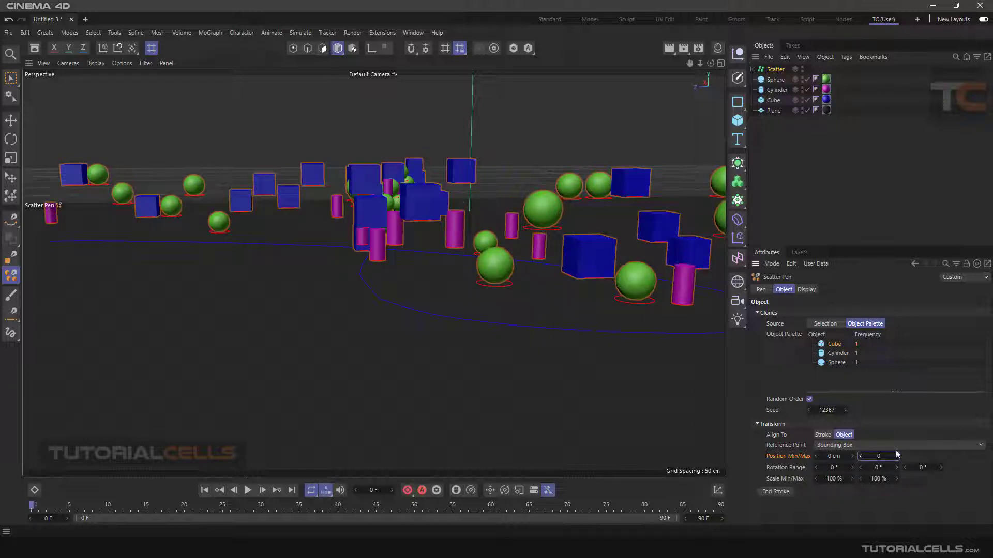
{"action": "key", "text": "Return"}
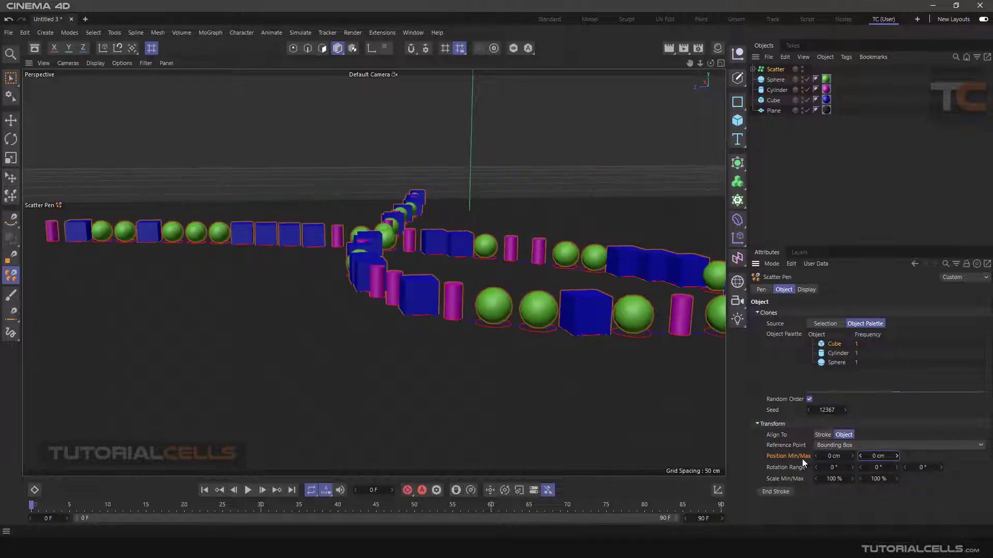
Give the clones a random rotation range of 21°, 31° and 7°.
{"action": "scroll", "coordinate": [443, 311], "scroll_direction": "down", "scroll_amount": 3}
{"action": "middle_click_drag", "start_coordinate": [493, 307], "coordinate": [395, 287], "text": "alt"}
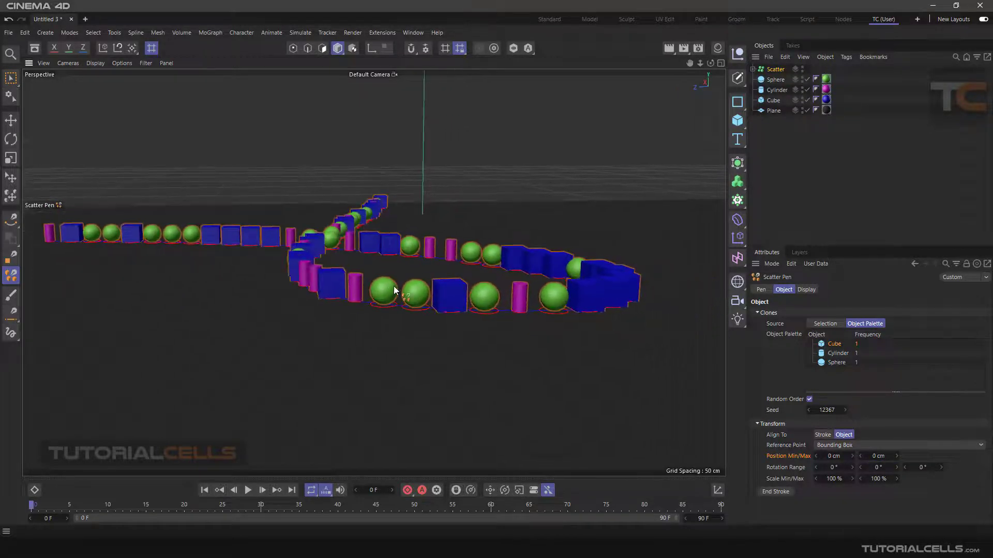
{"action": "scroll", "coordinate": [461, 289], "scroll_direction": "up", "scroll_amount": 3}
{"action": "left_click_drag", "start_coordinate": [475, 290], "coordinate": [455, 282], "text": "alt"}
{"action": "scroll", "coordinate": [534, 318], "scroll_direction": "up", "scroll_amount": 3}
{"action": "middle_click_drag", "start_coordinate": [534, 318], "coordinate": [468, 299], "text": "alt"}
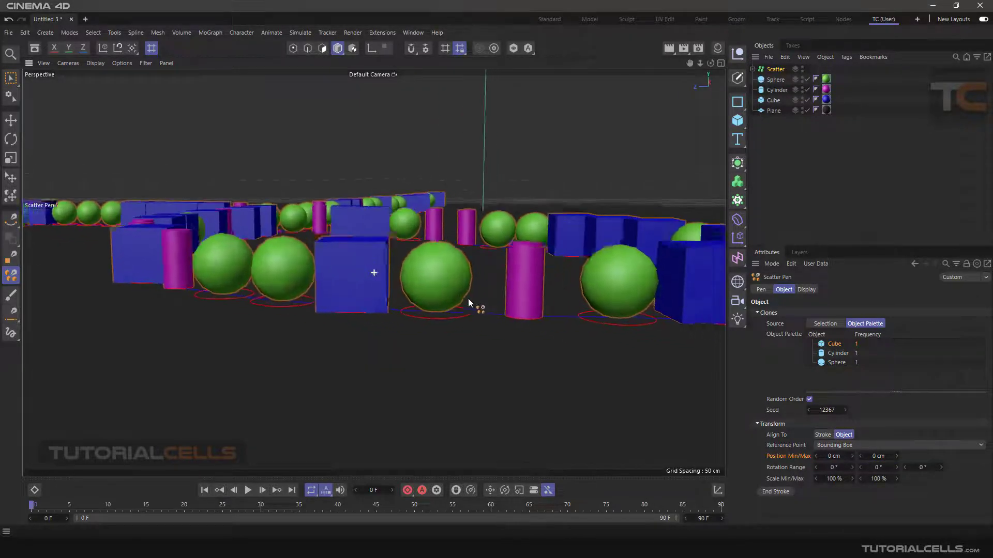
{"action": "scroll", "coordinate": [468, 299], "scroll_direction": "down", "scroll_amount": 3}
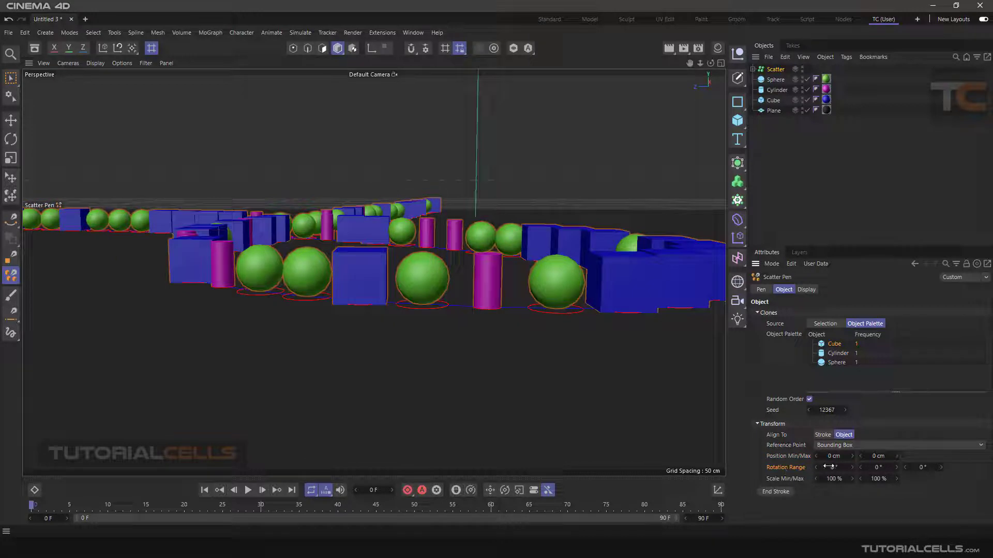
{"action": "left_click_drag", "start_coordinate": [828, 467], "coordinate": [919, 468]}
Set all three rotation range values of the clones back to 0°.
{"action": "mouse_move", "coordinate": [489, 315]}
{"action": "left_mouse_down", "text": "alt"}
{"action": "mouse_move", "coordinate": [467, 328]}
{"action": "mouse_move", "coordinate": [493, 330]}
{"action": "mouse_move", "coordinate": [519, 312]}
{"action": "mouse_move", "coordinate": [610, 352]}
{"action": "left_mouse_up", "text": "alt"}
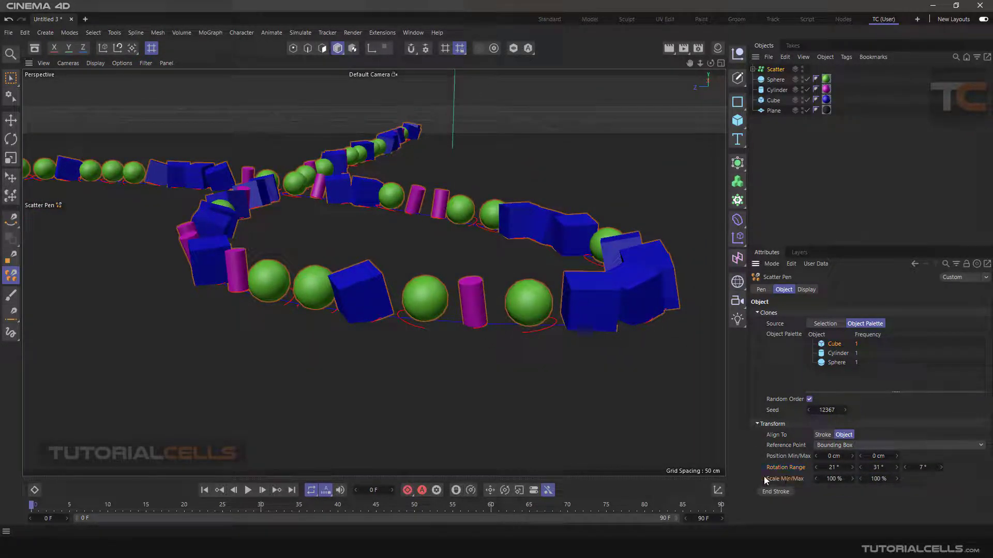
{"action": "left_click", "coordinate": [833, 467]}
{"action": "left_click", "coordinate": [879, 468]}
{"action": "type", "text": "0"}
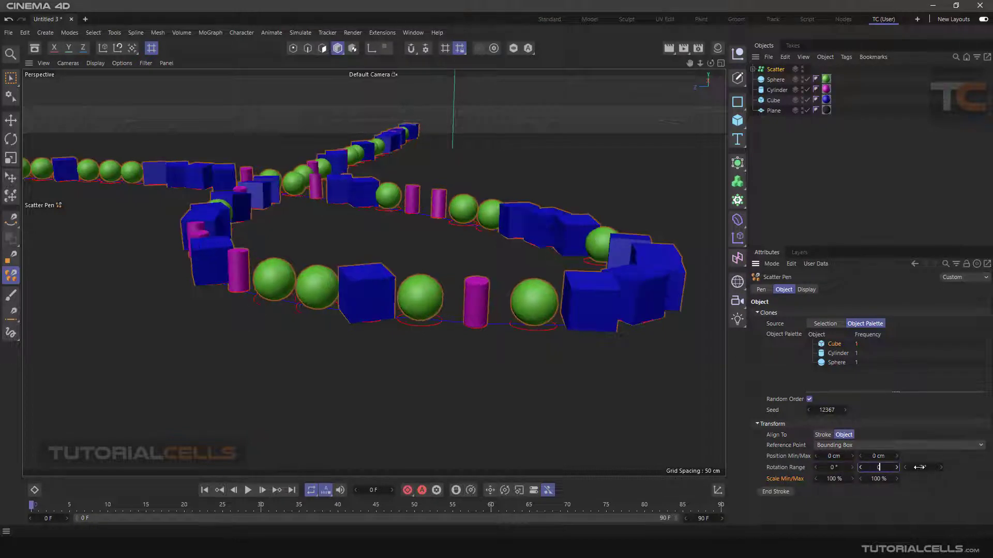
{"action": "left_click", "coordinate": [921, 467]}
{"action": "type", "text": "0"}
{"action": "key", "text": "Return"}
Set the clones' scale range to 134 % minimum and 108 % maximum, with a first rotation range value of 14°.
{"action": "left_click_drag", "start_coordinate": [833, 479], "coordinate": [879, 479]}
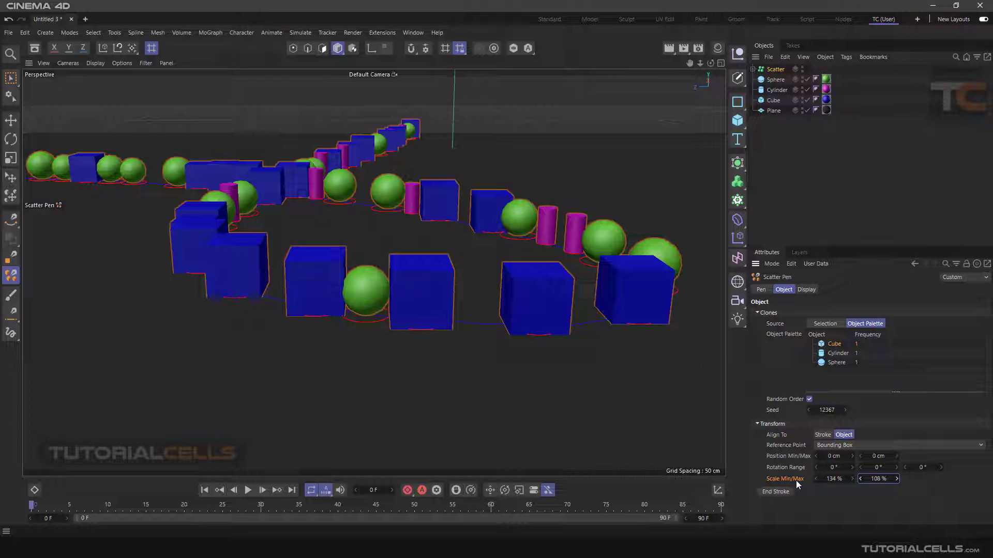
{"action": "left_click_drag", "start_coordinate": [818, 468], "coordinate": [823, 469]}
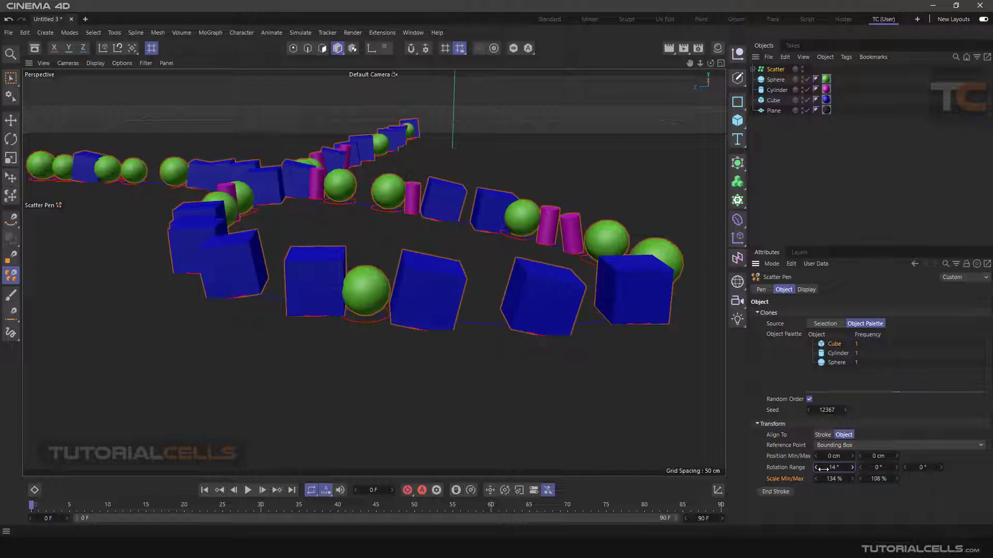
Reset the clones' scale, rotation range and position settings to their defaults.
{"action": "right_click", "coordinate": [798, 476]}
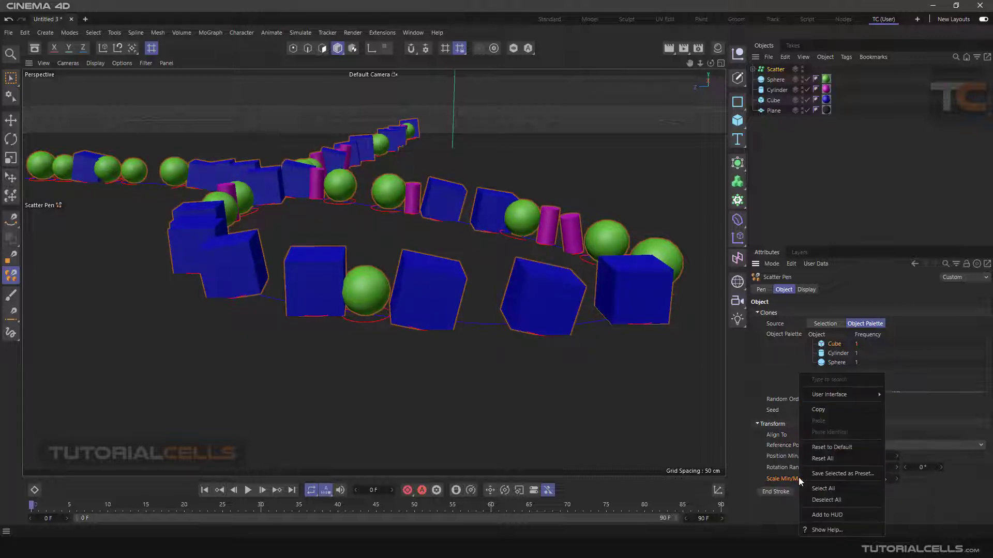
{"action": "left_click", "coordinate": [822, 448]}
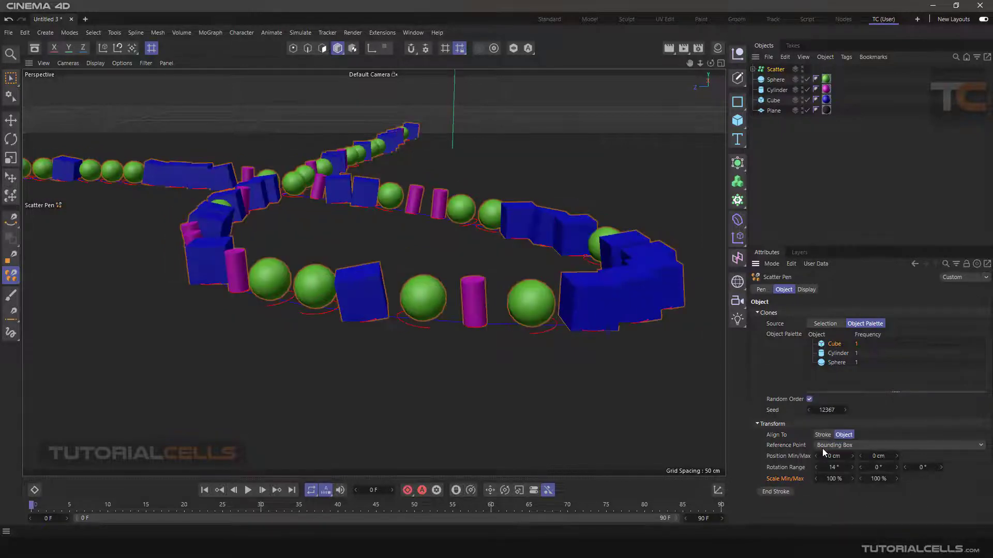
{"action": "right_click", "coordinate": [799, 468]}
{"action": "left_click", "coordinate": [826, 447]}
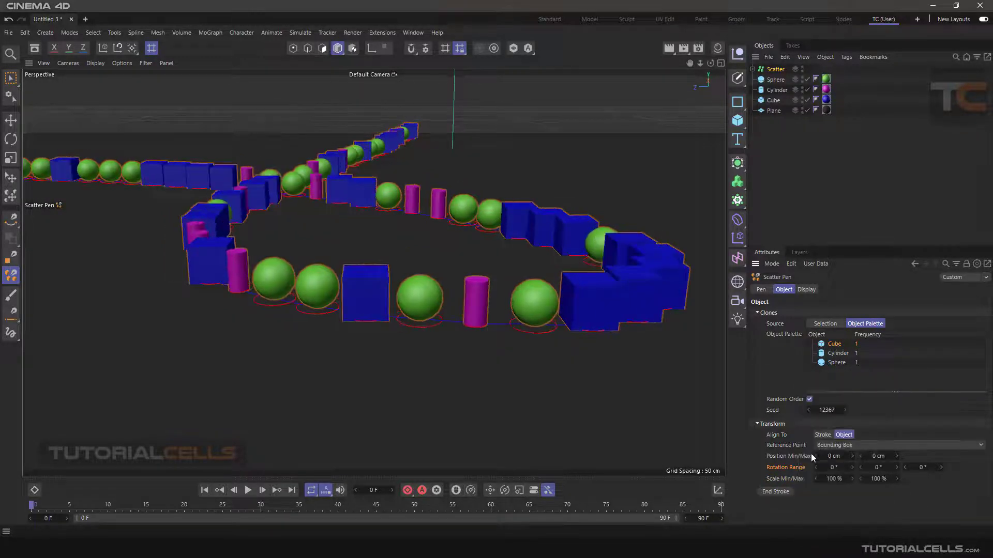
{"action": "right_click", "coordinate": [796, 458]}
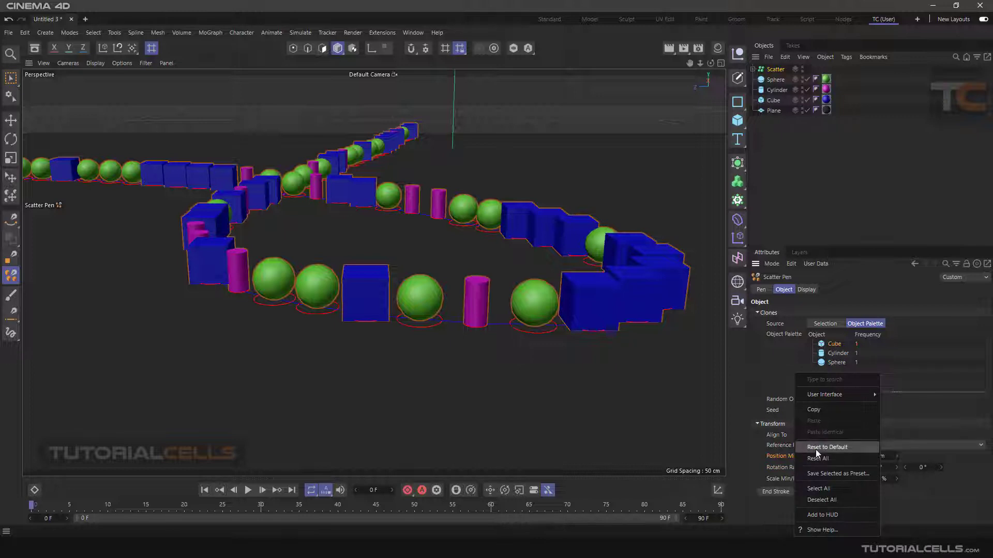
{"action": "left_click", "coordinate": [815, 449]}
Turn on the mouse region preview in the Scatter Pen's display settings.
{"action": "scroll", "coordinate": [522, 379], "scroll_direction": "down", "scroll_amount": 5}
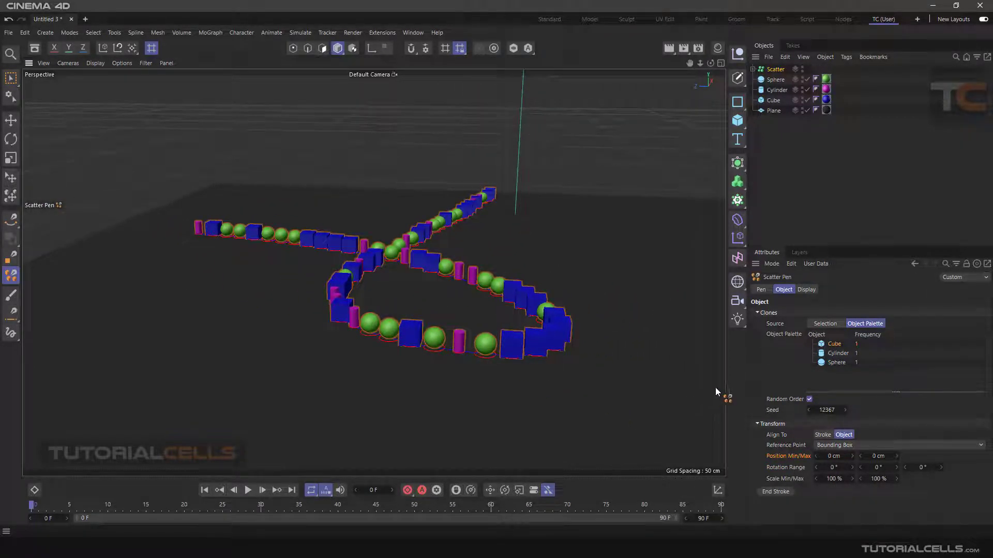
{"action": "left_click", "coordinate": [805, 290]}
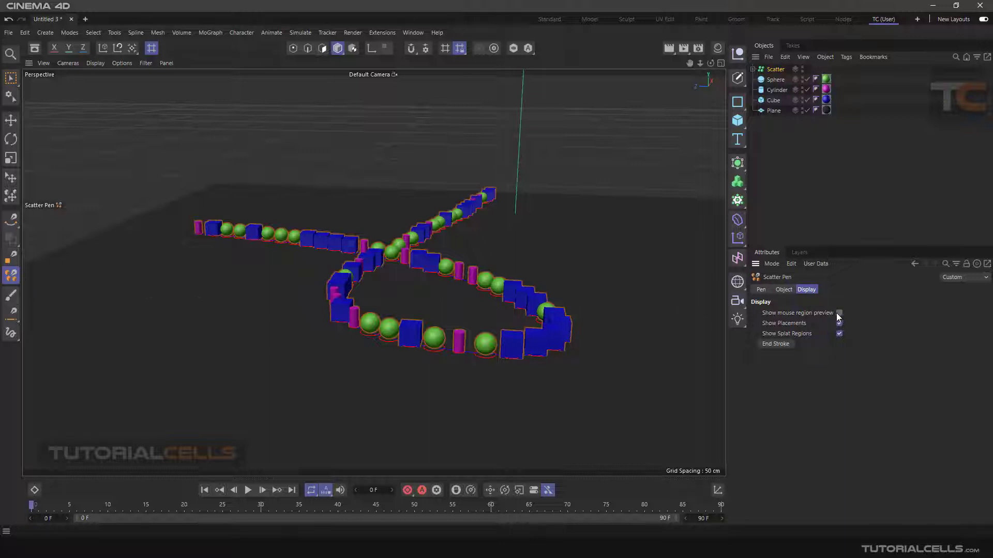
{"action": "scroll", "coordinate": [592, 316], "scroll_direction": "down", "scroll_amount": 5}
{"action": "mouse_move", "coordinate": [596, 321]}
{"action": "left_mouse_down", "text": "alt"}
{"action": "mouse_move", "coordinate": [588, 335]}
{"action": "mouse_move", "coordinate": [594, 318]}
{"action": "left_mouse_up", "text": "alt"}
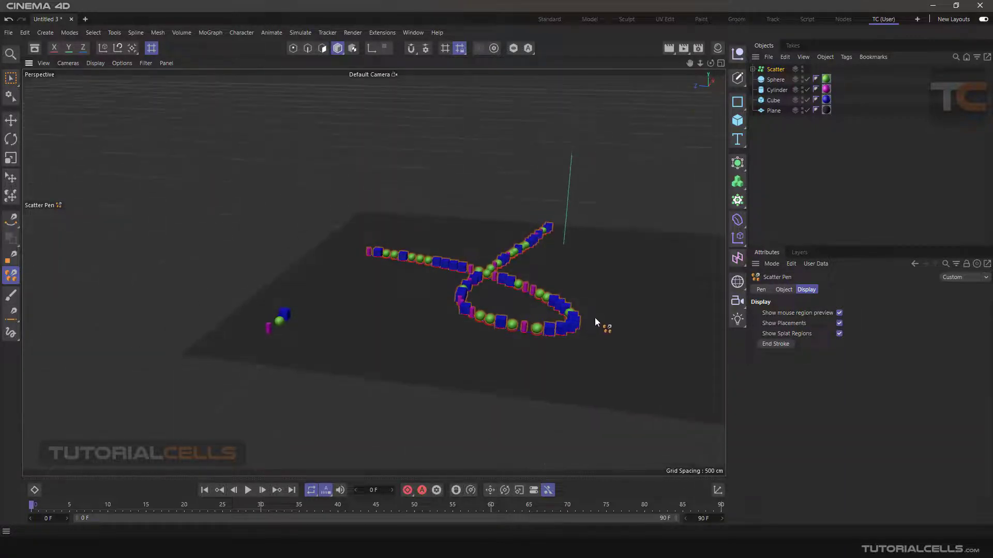
{"action": "middle_click_drag", "start_coordinate": [595, 316], "coordinate": [571, 309], "text": "alt"}
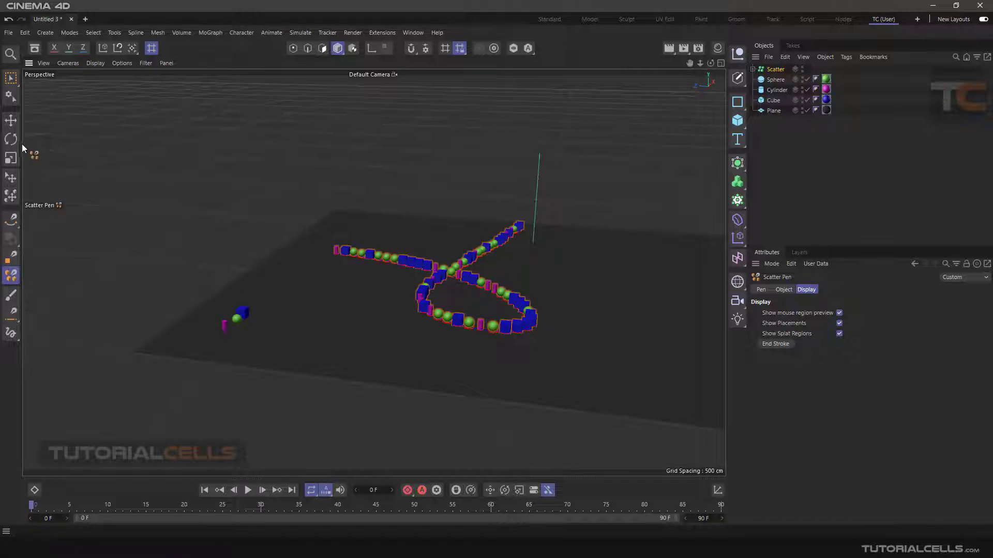
End the current stroke by switching to the Move tool and back to the Scatter Pen, and toggle the mouse region preview.
{"action": "left_click", "coordinate": [11, 120]}
{"action": "left_click", "coordinate": [11, 276]}
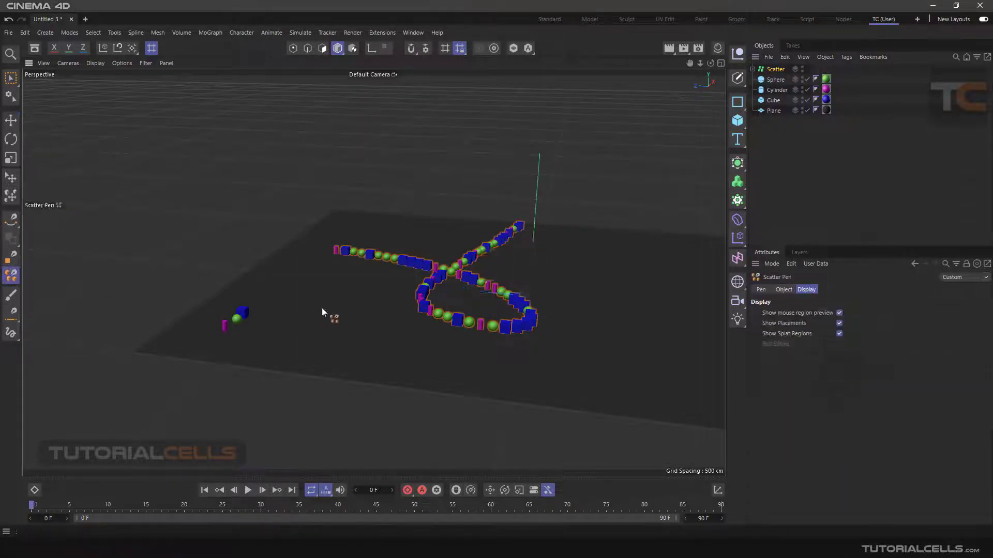
{"action": "left_click", "coordinate": [839, 314]}
{"action": "scroll", "coordinate": [638, 317], "scroll_direction": "up", "scroll_amount": 5}
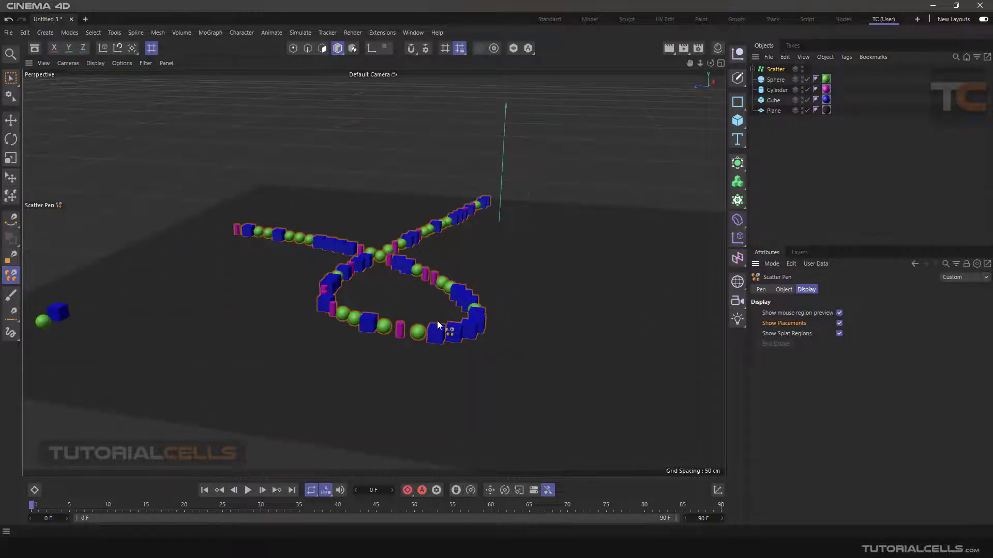
Delete the existing Scatter object and paint a new looping Scatter Pen stroke of spheres, cylinders and cubes across the plane.
{"action": "scroll", "coordinate": [437, 322], "scroll_direction": "up", "scroll_amount": 4}
{"action": "scroll", "coordinate": [615, 258], "scroll_direction": "down", "scroll_amount": 6}
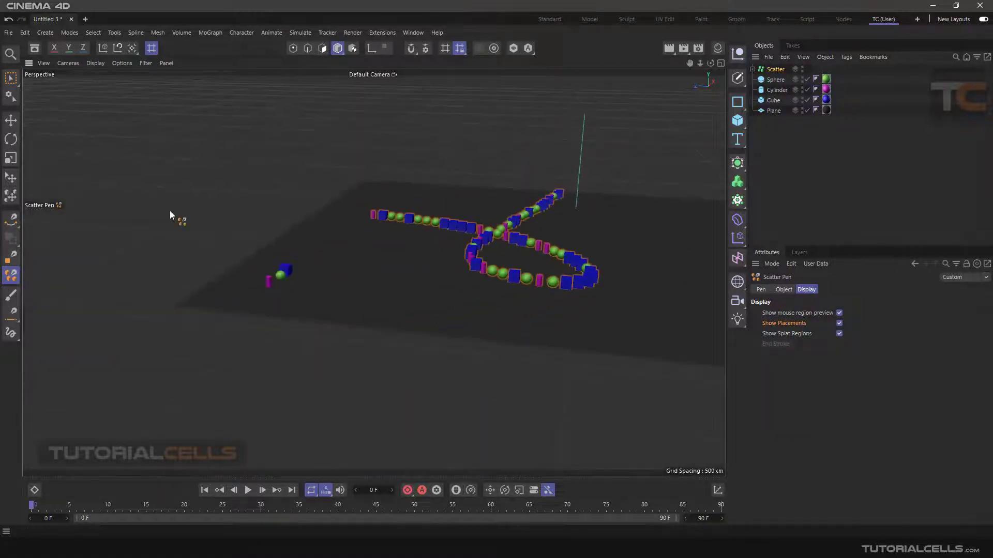
{"action": "left_click", "coordinate": [773, 70]}
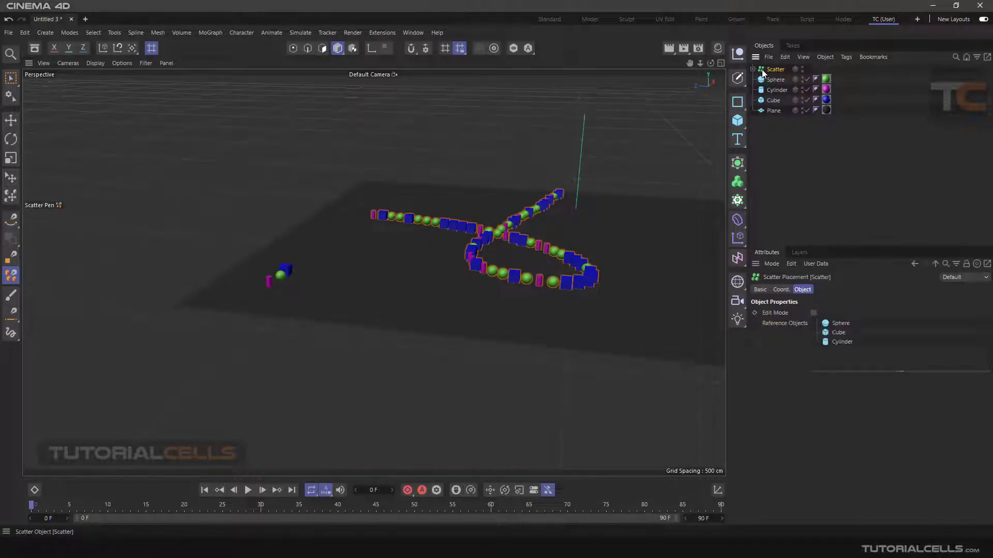
{"action": "key", "text": "Delete"}
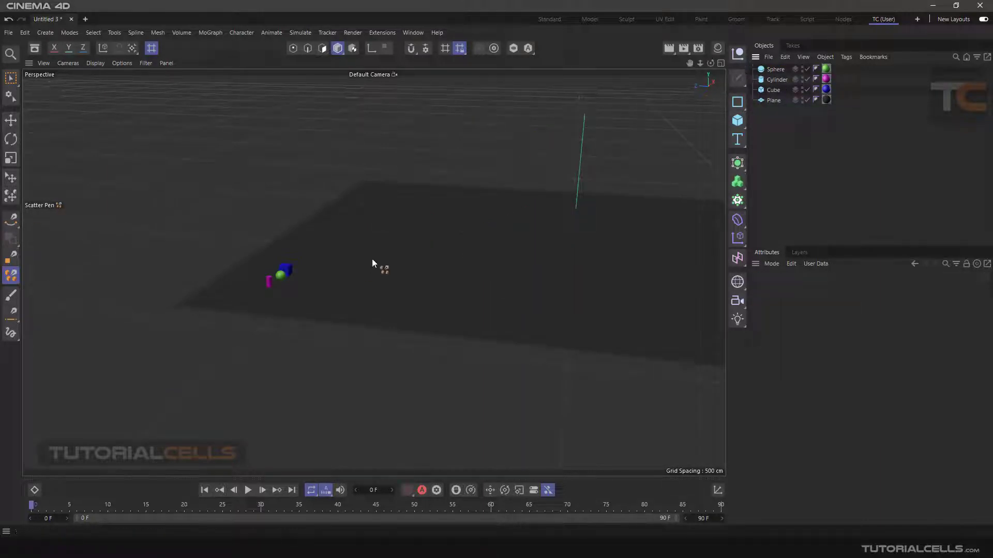
{"action": "mouse_move", "coordinate": [357, 219]}
{"action": "left_mouse_down"}
{"action": "mouse_move", "coordinate": [542, 293]}
{"action": "mouse_move", "coordinate": [595, 227]}
{"action": "left_mouse_up"}
{"action": "scroll", "coordinate": [474, 328], "scroll_direction": "up", "scroll_amount": 3}
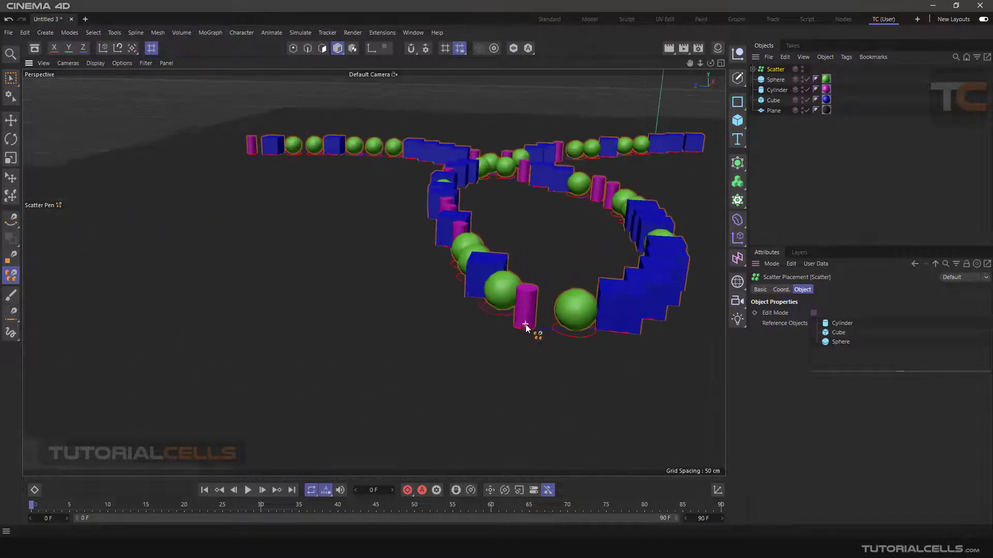
{"action": "scroll", "coordinate": [526, 327], "scroll_direction": "up", "scroll_amount": 1}
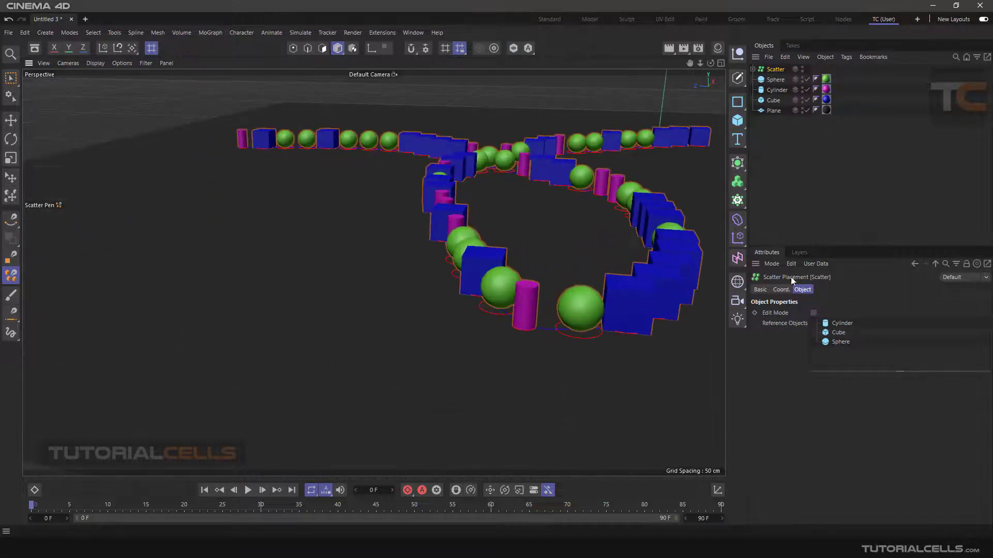
Toggle the placement markers and the splat regions in the Scatter Pen's display settings, leaving both on.
{"action": "left_click", "coordinate": [8, 275]}
{"action": "left_click", "coordinate": [838, 323]}
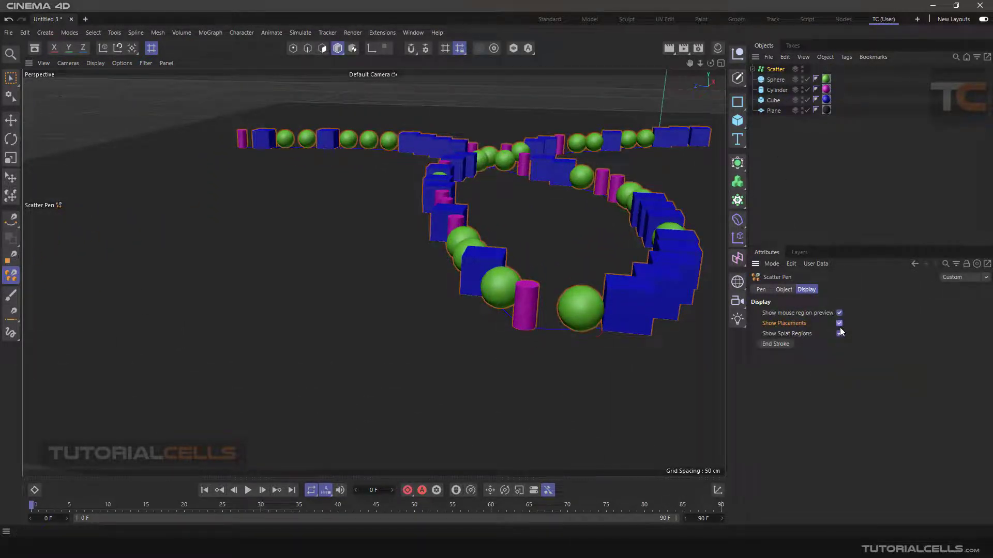
{"action": "scroll", "coordinate": [592, 336], "scroll_direction": "up", "scroll_amount": 4}
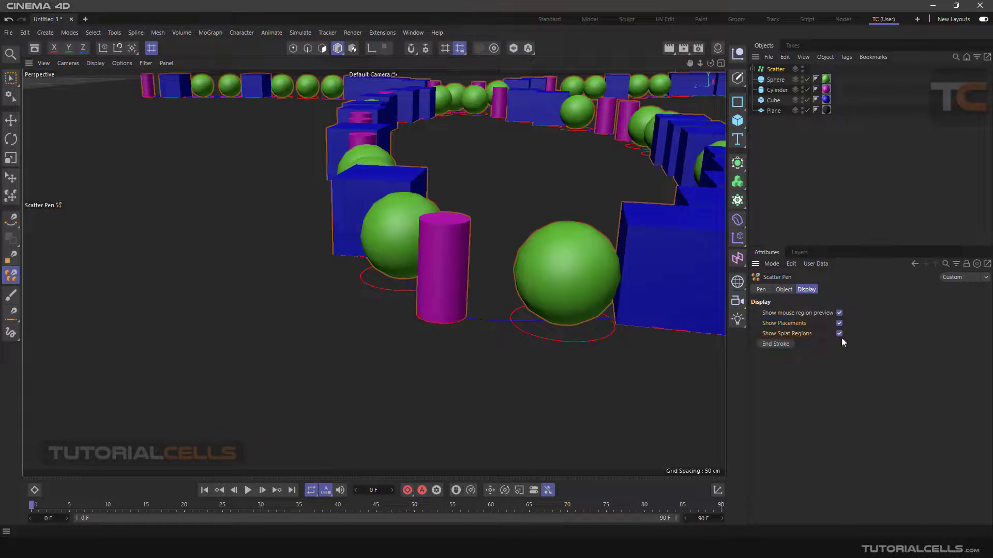
{"action": "left_click", "coordinate": [838, 334]}
{"action": "scroll", "coordinate": [488, 337], "scroll_direction": "down", "scroll_amount": 8}
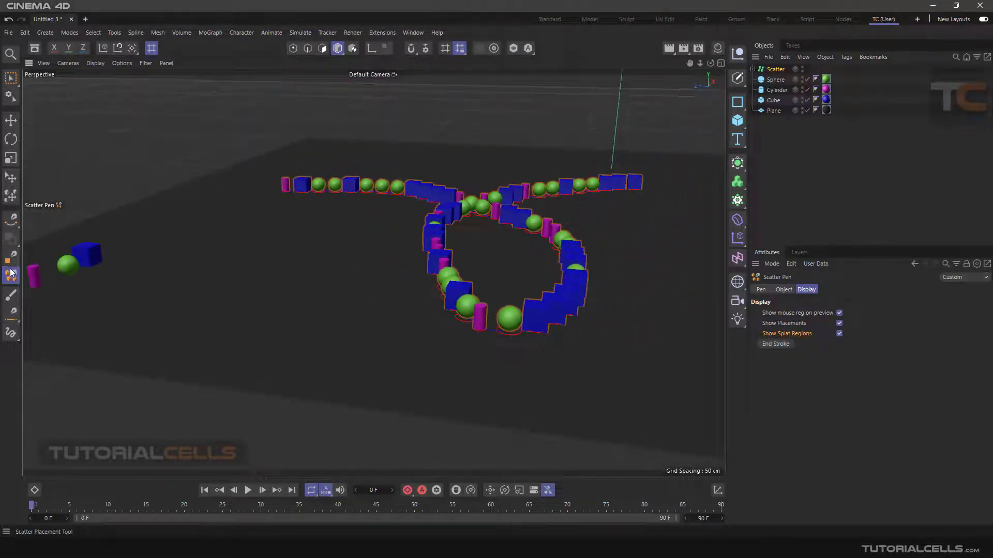
Increase the Scatter Pen's radius so the clones spread into splat groups, and return to the display settings.
{"action": "left_click", "coordinate": [762, 289]}
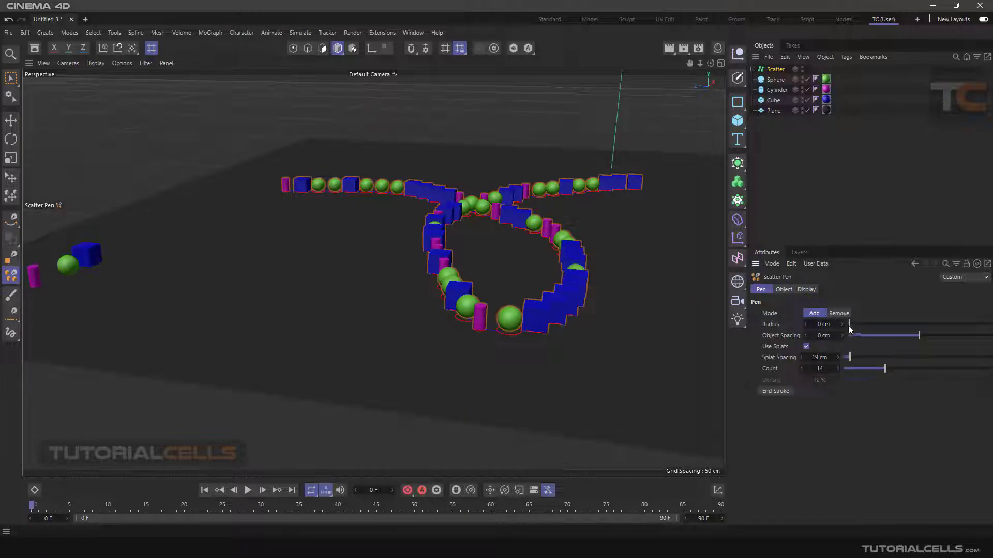
{"action": "left_click_drag", "start_coordinate": [849, 325], "coordinate": [855, 325]}
{"action": "scroll", "coordinate": [686, 313], "scroll_direction": "up", "scroll_amount": 2}
{"action": "left_click", "coordinate": [806, 290]}
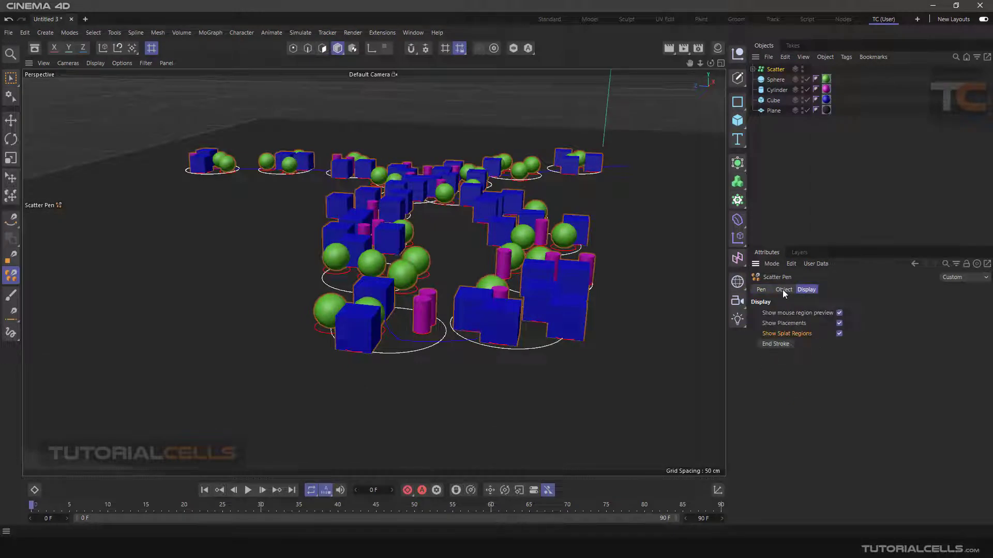
{"action": "left_click", "coordinate": [762, 289]}
{"action": "left_click", "coordinate": [806, 290]}
{"action": "scroll", "coordinate": [545, 343], "scroll_direction": "down", "scroll_amount": 1}
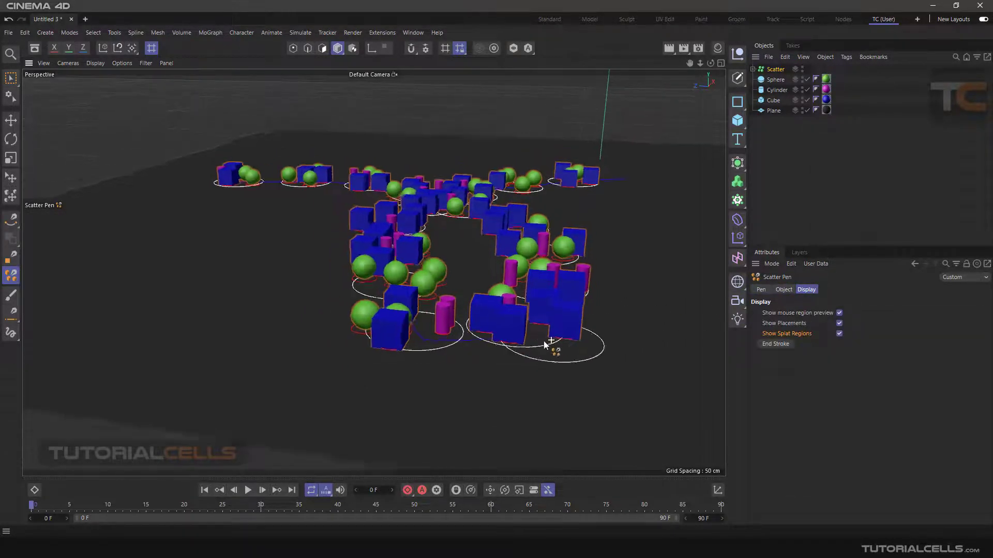
{"action": "scroll", "coordinate": [545, 343], "scroll_direction": "down", "scroll_amount": 5}
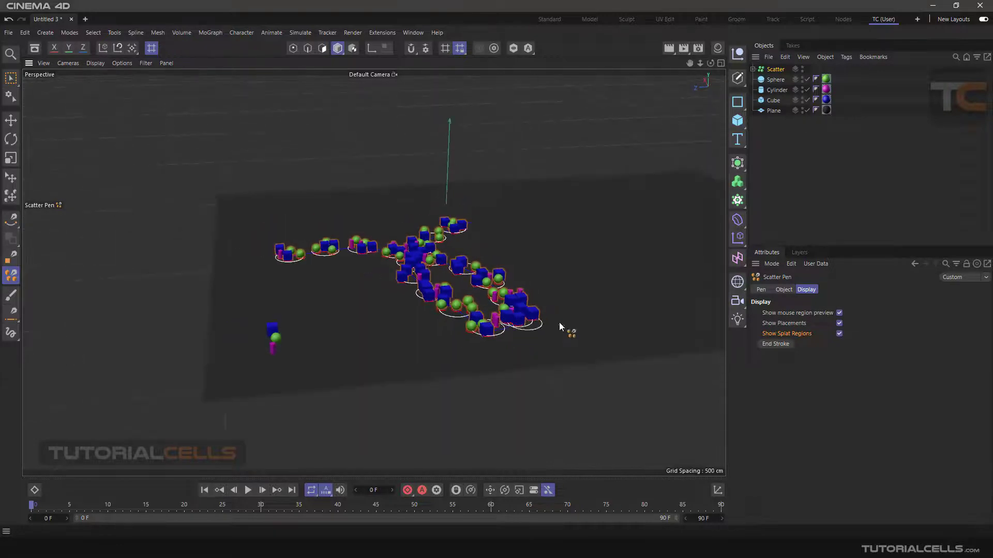
Paint several more Scatter Pen strokes of splat groups across the rest of the plane, adding to the same Scatter object.
{"action": "mouse_move", "coordinate": [559, 228]}
{"action": "left_mouse_down"}
{"action": "mouse_move", "coordinate": [590, 299]}
{"action": "mouse_move", "coordinate": [619, 226]}
{"action": "left_mouse_up"}
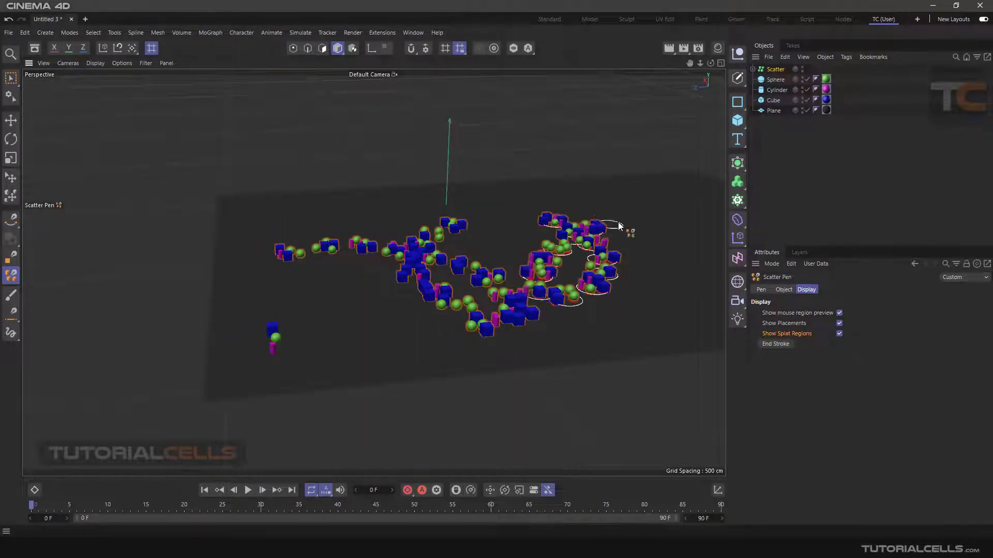
{"action": "left_click_drag", "start_coordinate": [693, 155], "coordinate": [599, 243], "text": "alt"}
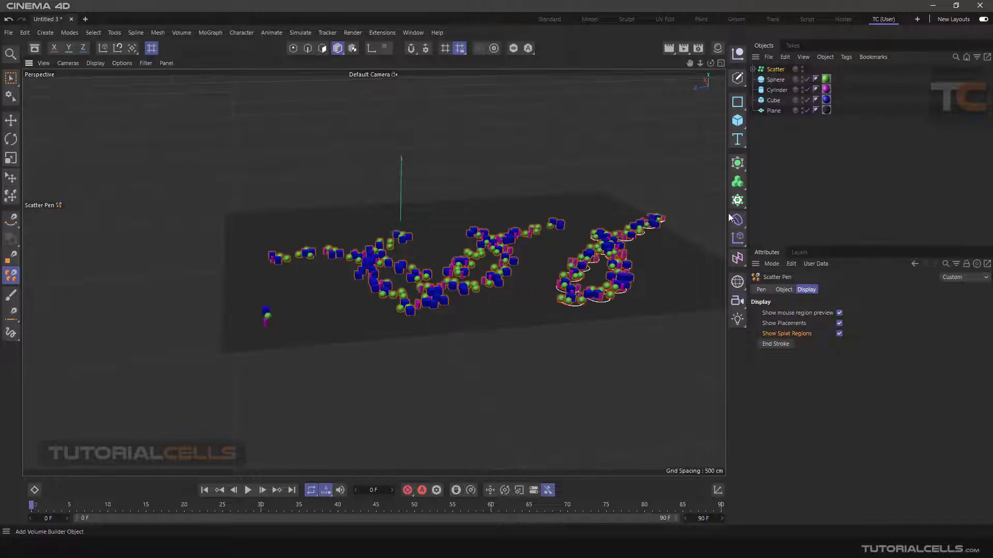
{"action": "left_click", "coordinate": [774, 70]}
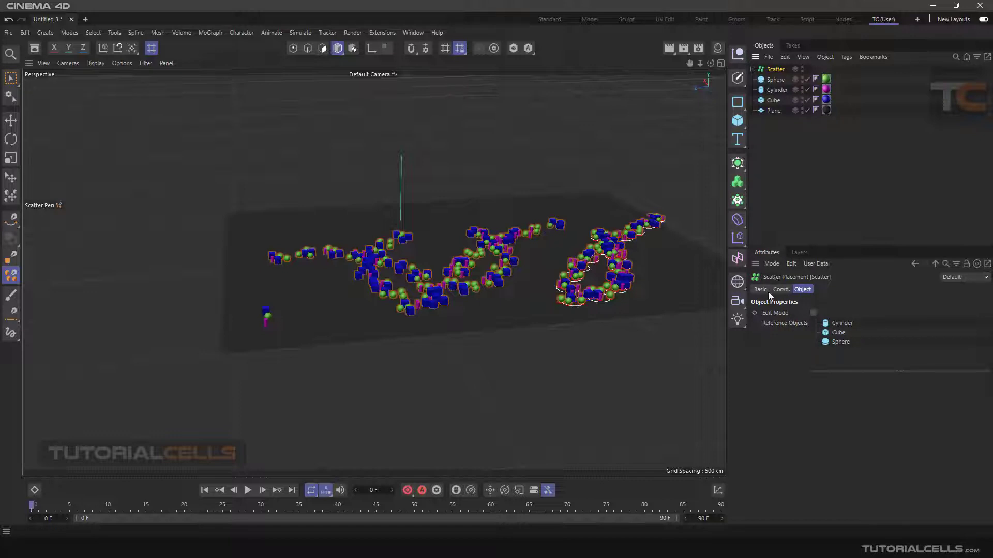
{"action": "left_click", "coordinate": [11, 276]}
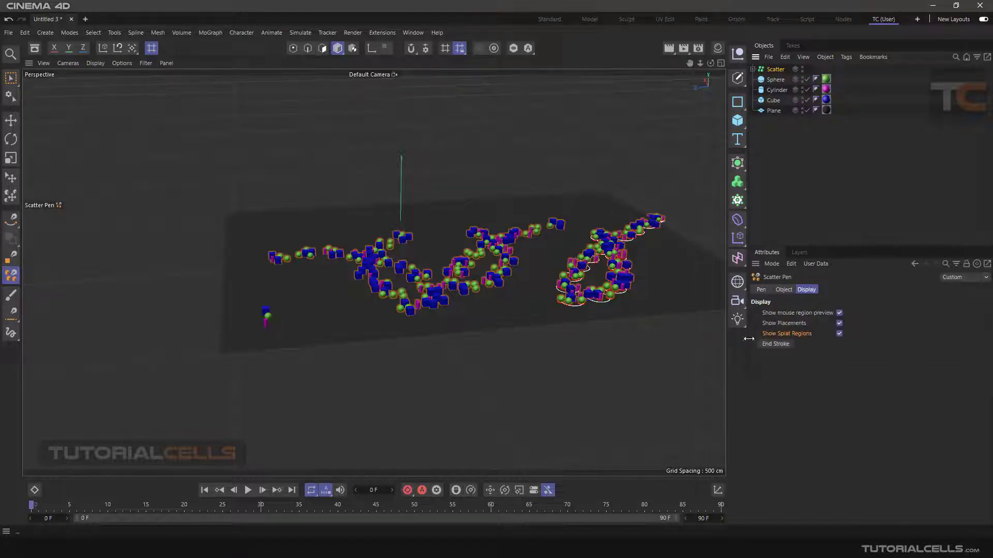
{"action": "mouse_move", "coordinate": [540, 259]}
{"action": "left_mouse_down"}
{"action": "mouse_move", "coordinate": [539, 283]}
{"action": "mouse_move", "coordinate": [506, 337]}
{"action": "mouse_move", "coordinate": [517, 343]}
{"action": "left_mouse_up"}
{"action": "mouse_move", "coordinate": [635, 285]}
{"action": "left_mouse_down"}
{"action": "mouse_move", "coordinate": [495, 346]}
{"action": "mouse_move", "coordinate": [355, 326]}
{"action": "mouse_move", "coordinate": [344, 213]}
{"action": "mouse_move", "coordinate": [580, 206]}
{"action": "left_mouse_up"}
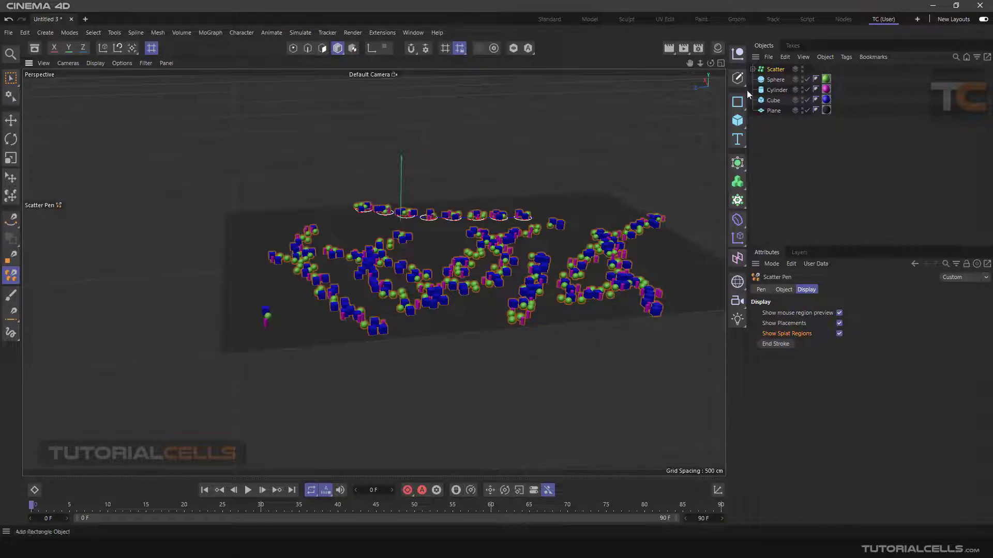
Delete the Scatter object and paint a single looping stroke of splat groups over the empty plane.
{"action": "left_click", "coordinate": [760, 73]}
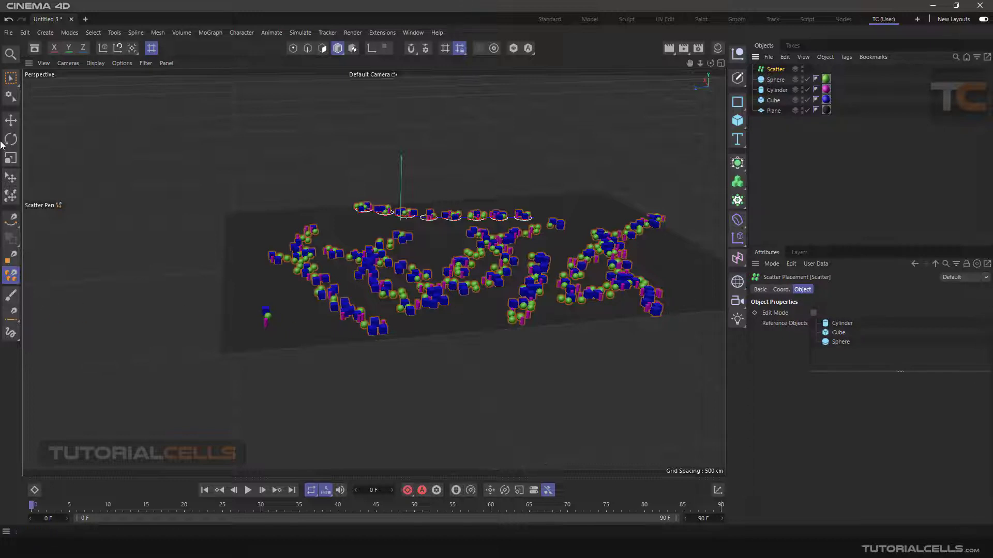
{"action": "left_click", "coordinate": [11, 120]}
{"action": "left_click", "coordinate": [774, 69]}
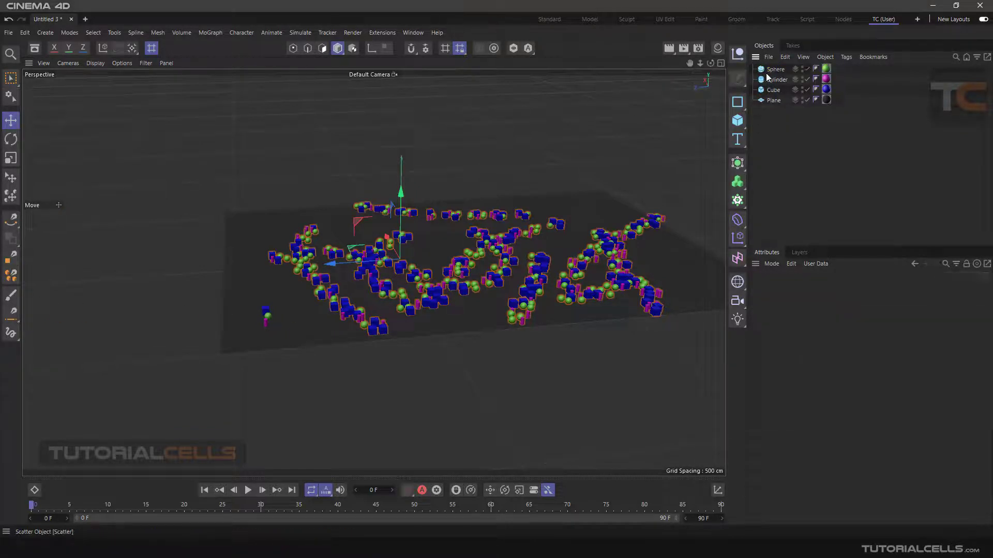
{"action": "key", "text": "Delete"}
{"action": "left_click", "coordinate": [11, 275]}
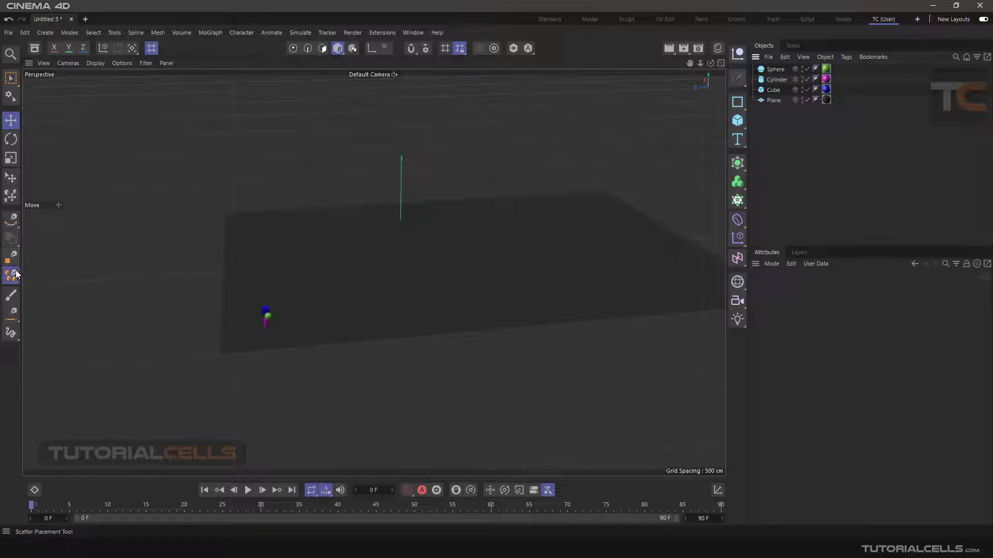
{"action": "mouse_move", "coordinate": [284, 244]}
{"action": "left_mouse_down"}
{"action": "mouse_move", "coordinate": [486, 242]}
{"action": "mouse_move", "coordinate": [571, 213]}
{"action": "mouse_move", "coordinate": [457, 249]}
{"action": "left_mouse_up"}
{"action": "scroll", "coordinate": [583, 218], "scroll_direction": "up", "scroll_amount": 3}
Turn on Edit Mode for the new Scatter object.
{"action": "left_click", "coordinate": [775, 69]}
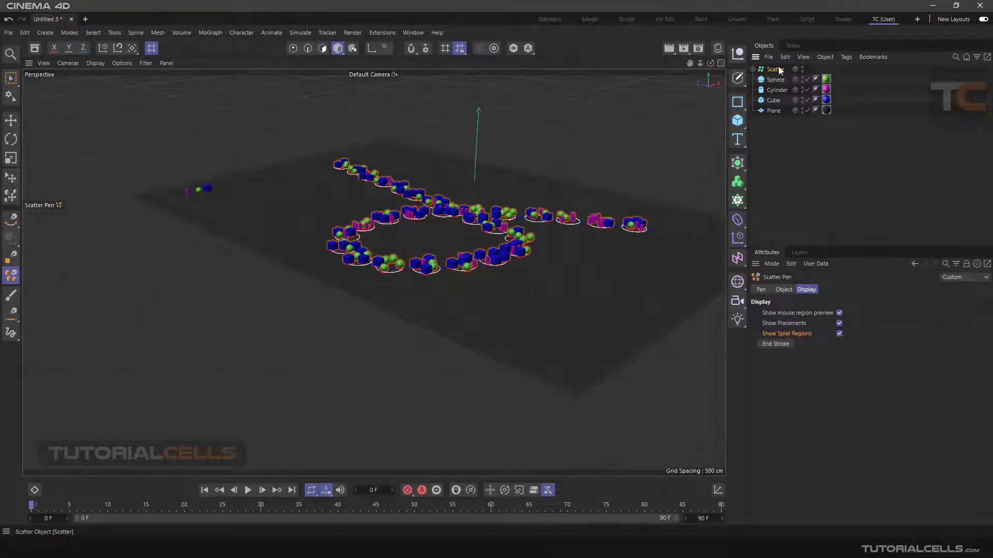
{"action": "scroll", "coordinate": [455, 251], "scroll_direction": "up", "scroll_amount": 10}
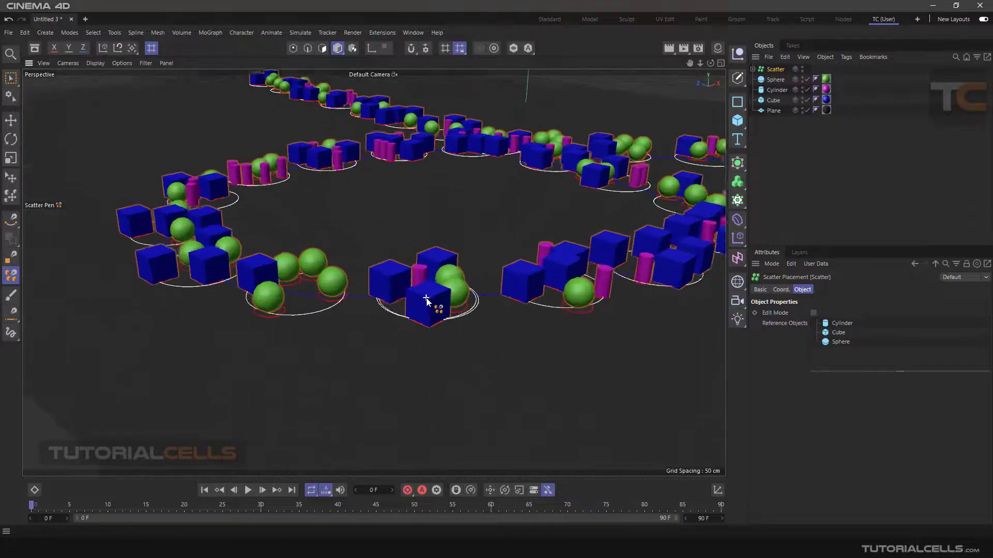
{"action": "left_click_drag", "start_coordinate": [473, 312], "coordinate": [448, 294], "text": "alt"}
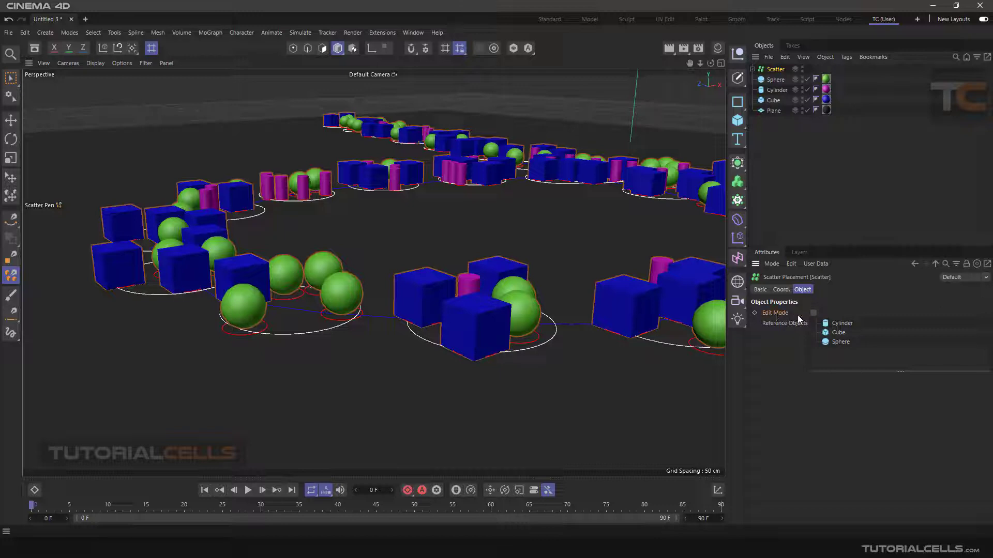
{"action": "left_click", "coordinate": [813, 313]}
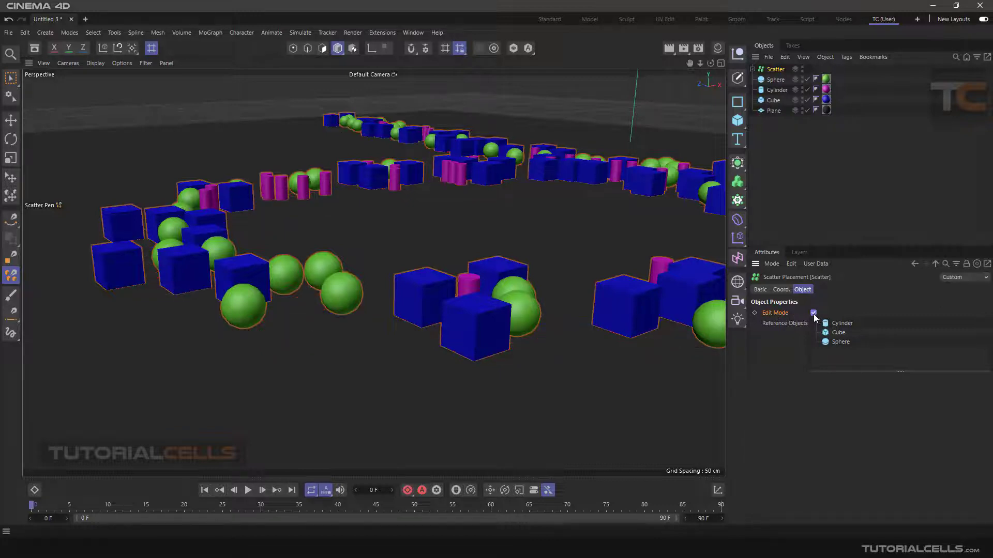
Move two individual cube instances a short distance within the front part of the scattered loop using the Move tool.
{"action": "scroll", "coordinate": [381, 311], "scroll_direction": "down", "scroll_amount": 5}
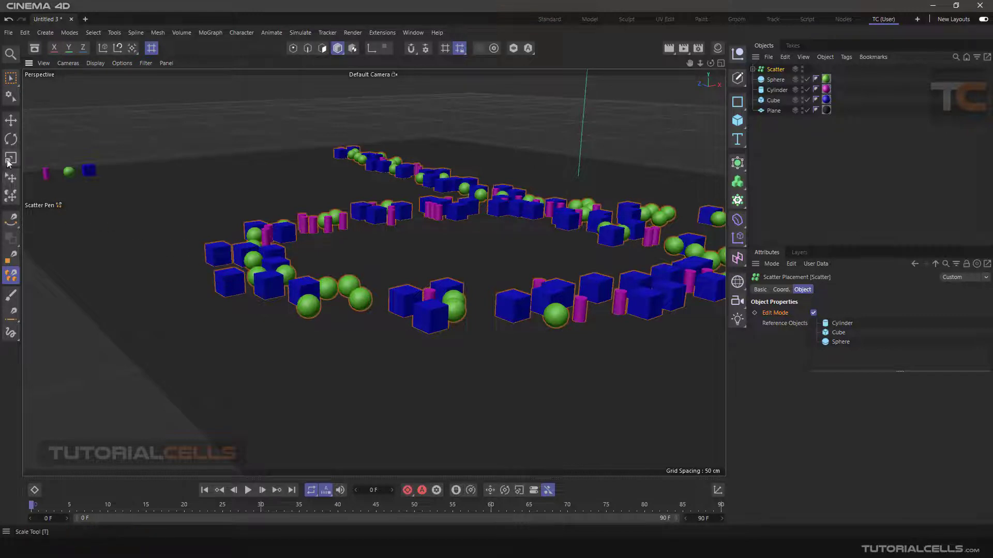
{"action": "left_click", "coordinate": [11, 121]}
{"action": "left_click", "coordinate": [304, 292]}
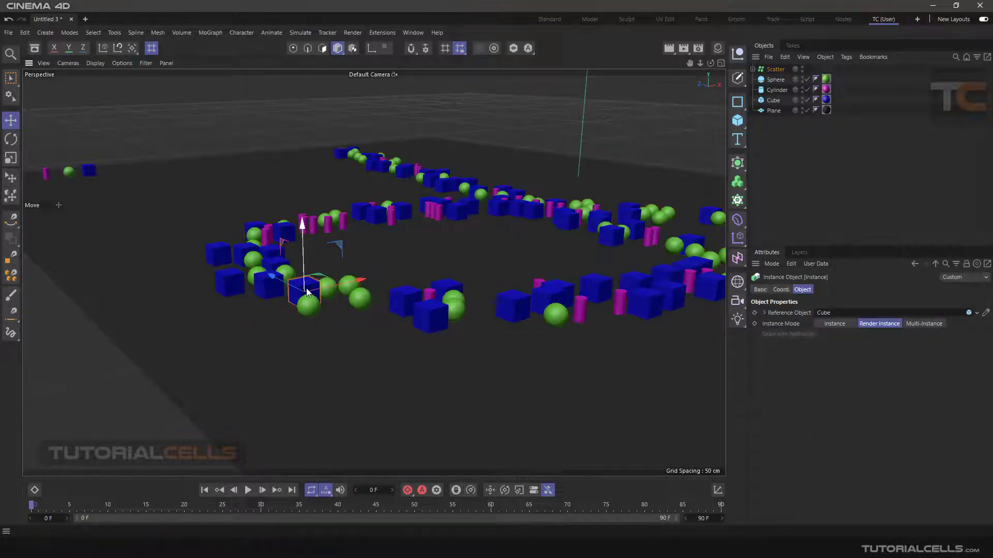
{"action": "left_click_drag", "start_coordinate": [307, 292], "coordinate": [289, 297]}
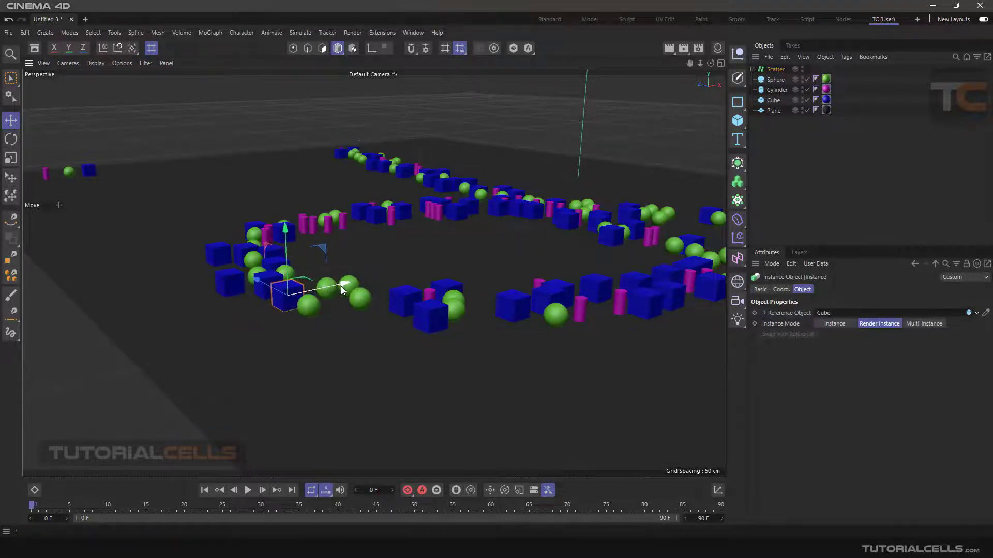
{"action": "left_click", "coordinate": [428, 318]}
{"action": "mouse_move", "coordinate": [403, 305]}
{"action": "left_mouse_down"}
{"action": "mouse_move", "coordinate": [422, 312]}
{"action": "mouse_move", "coordinate": [410, 307]}
{"action": "left_mouse_up"}
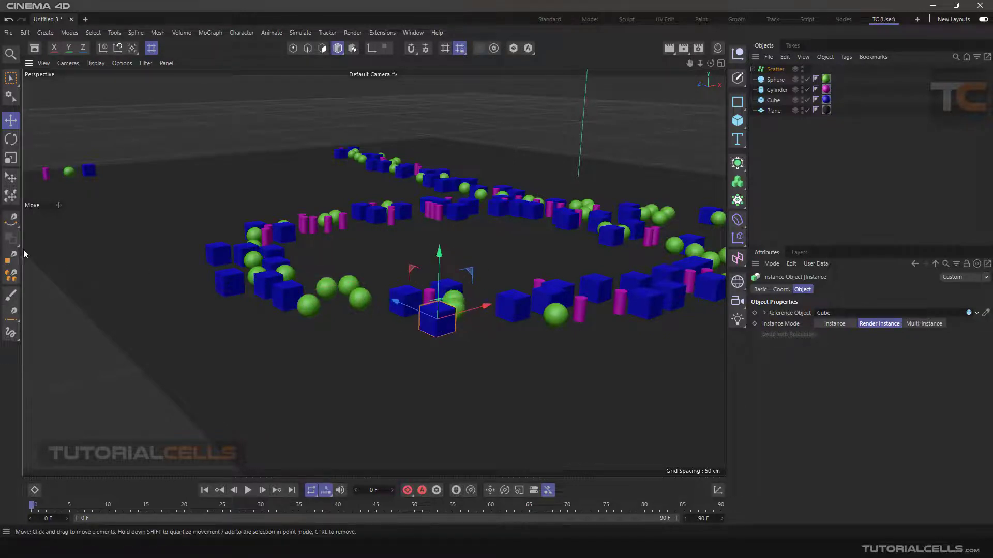
Use the Place tool to reposition two cube instances at the front of the loop and slightly enlarge a neighbouring sphere instance.
{"action": "left_click", "coordinate": [11, 178]}
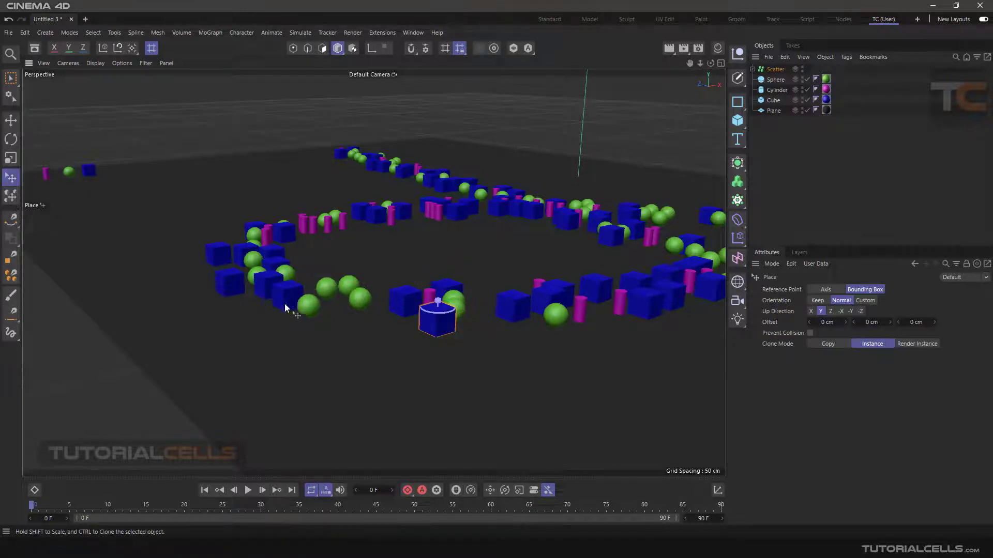
{"action": "left_click_drag", "start_coordinate": [284, 303], "coordinate": [314, 308]}
{"action": "left_click_drag", "start_coordinate": [382, 310], "coordinate": [403, 306]}
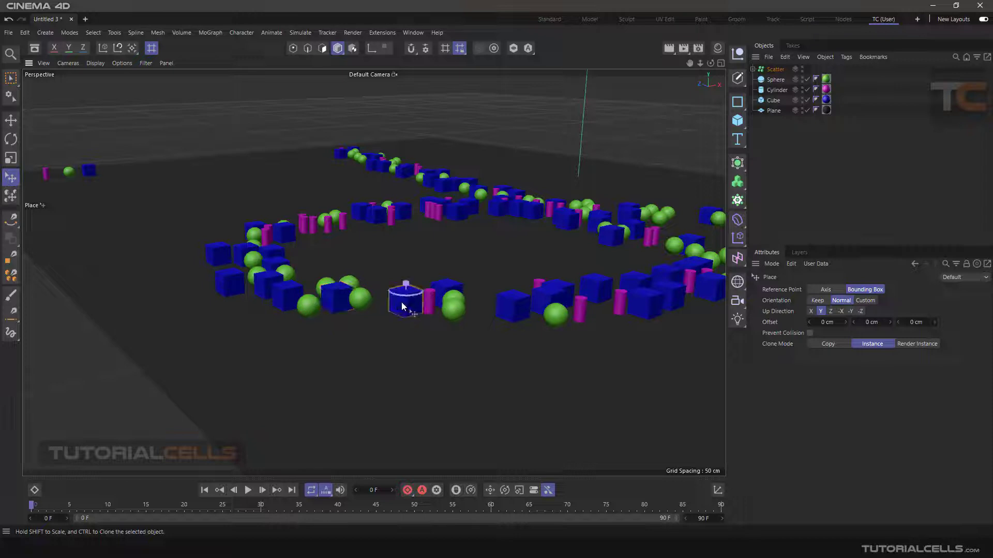
{"action": "left_click", "coordinate": [451, 313]}
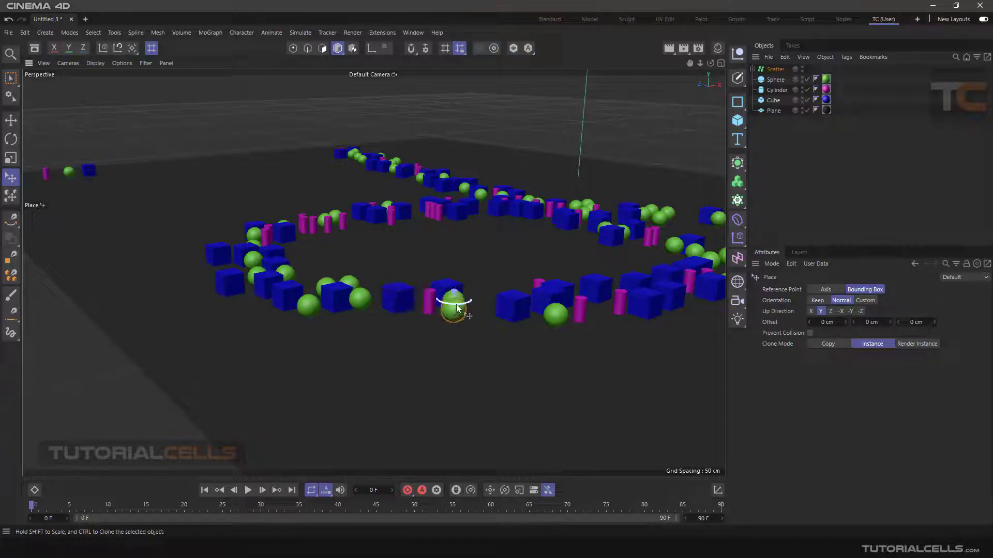
{"action": "left_click_drag", "start_coordinate": [454, 295], "coordinate": [457, 285]}
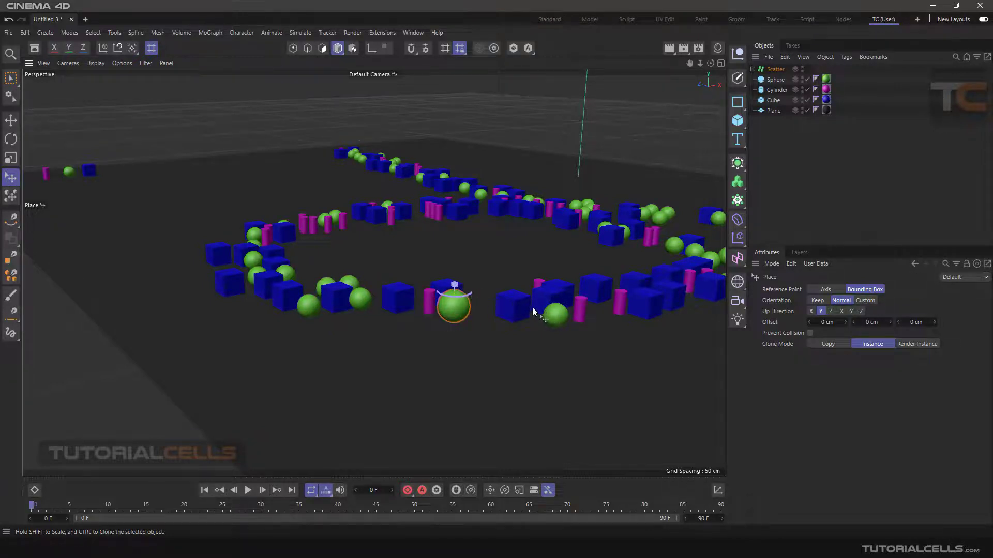
{"action": "left_click_drag", "start_coordinate": [532, 307], "coordinate": [495, 290], "text": "alt"}
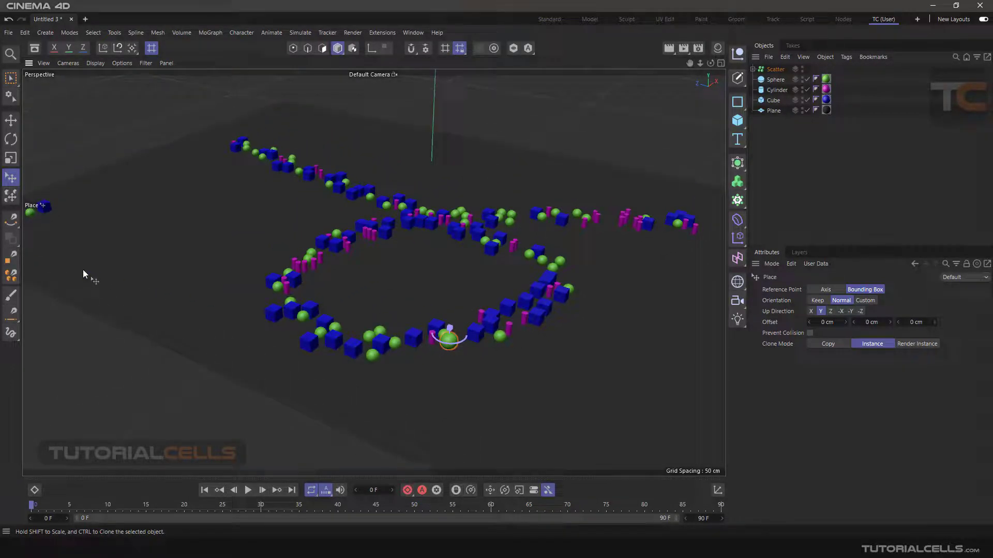